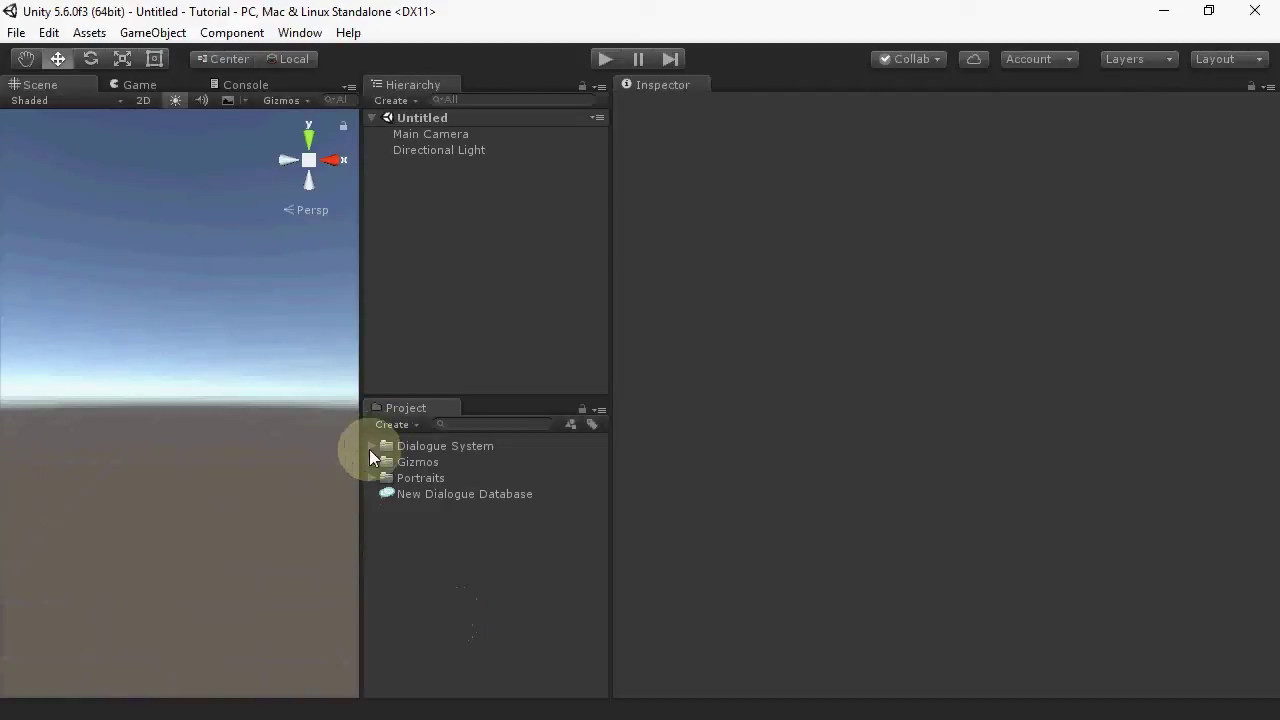
Add the Dialogue Manager prefab from the Dialogue System's Prefabs folder to the scene
left_click(371, 447)
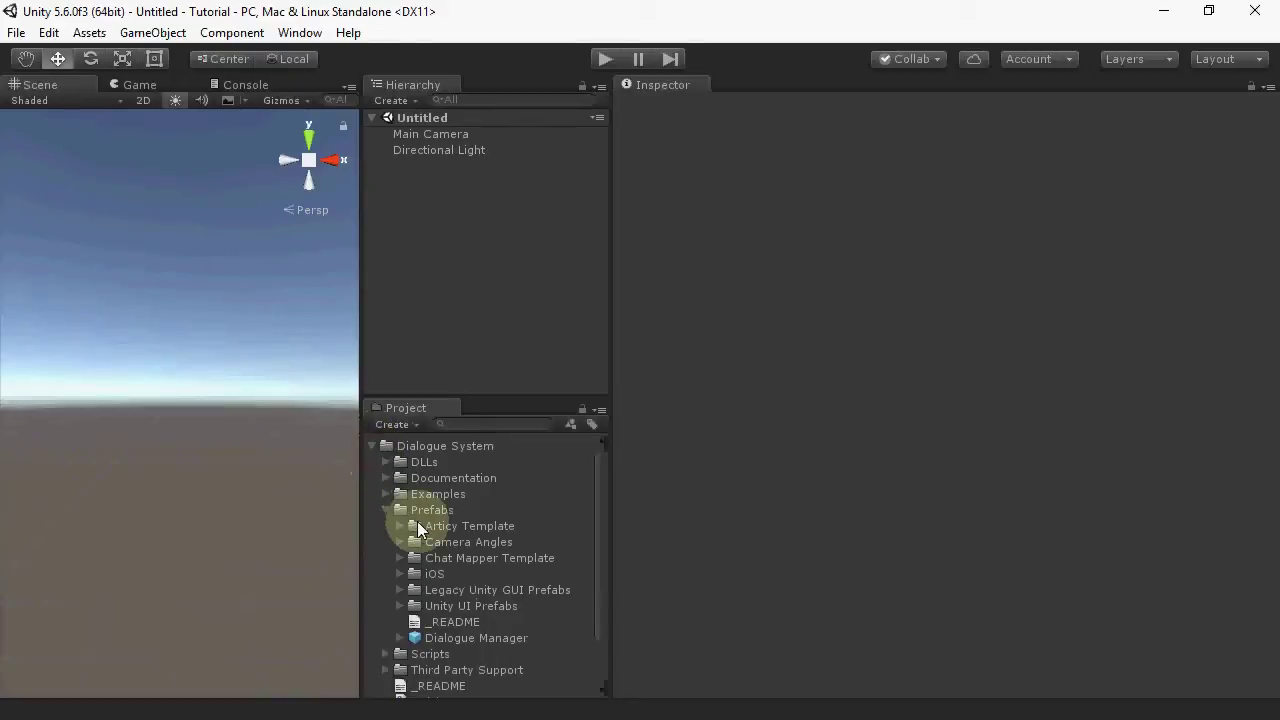
left_click_drag(453, 641, 453, 291)
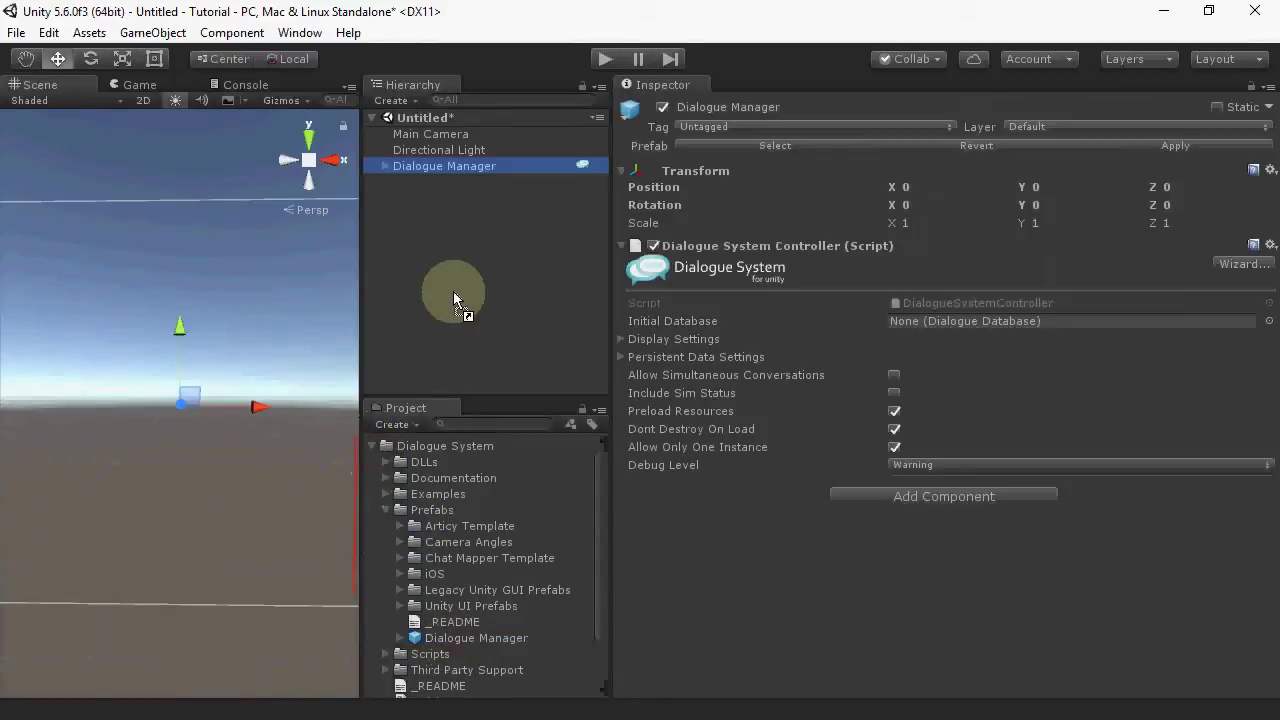
Examine the Dialogue System's object creation and wizard commands, and the UI objects under the Dialogue Manager's Canvas
left_click(147, 36)
mouse_move(208, 100)
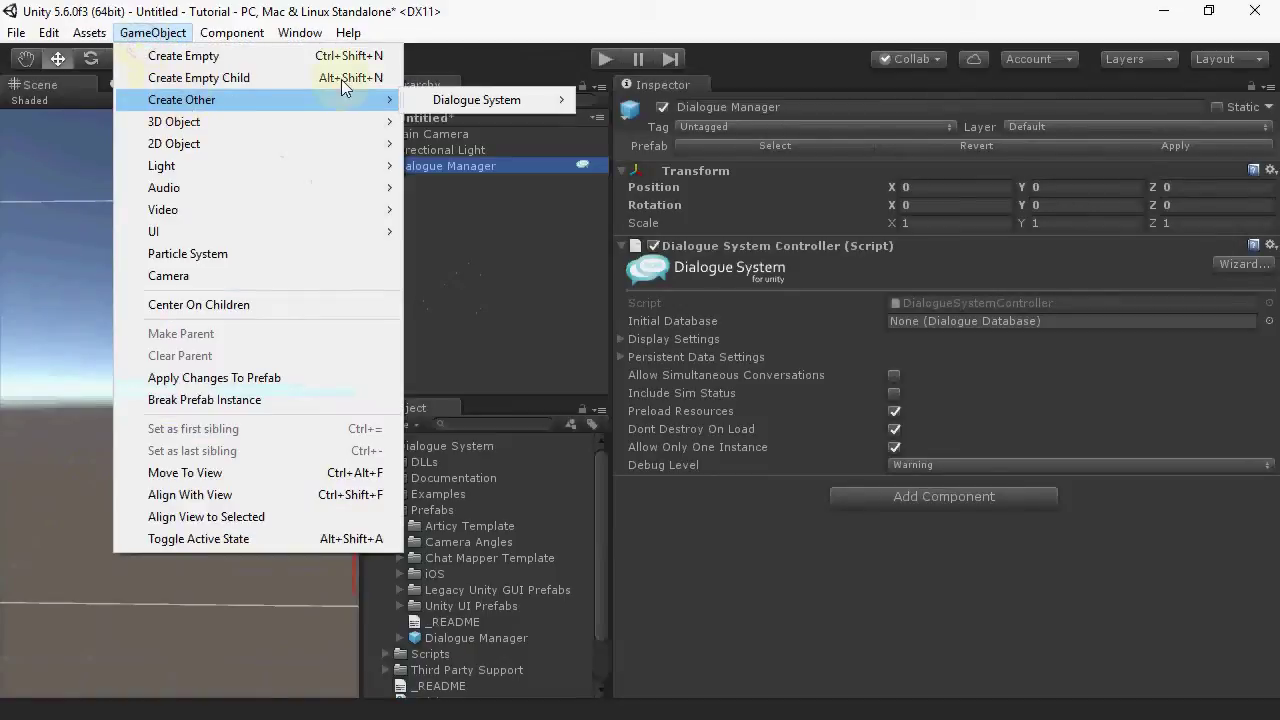
mouse_move(413, 104)
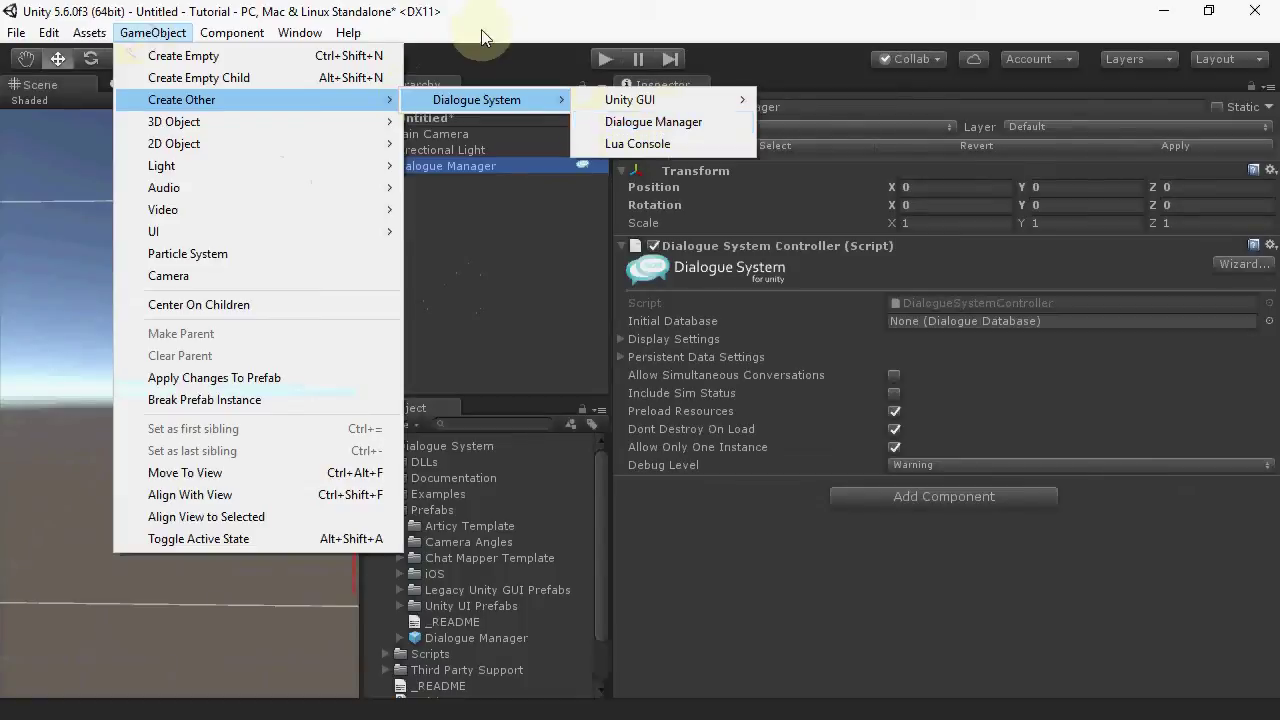
mouse_move(300, 34)
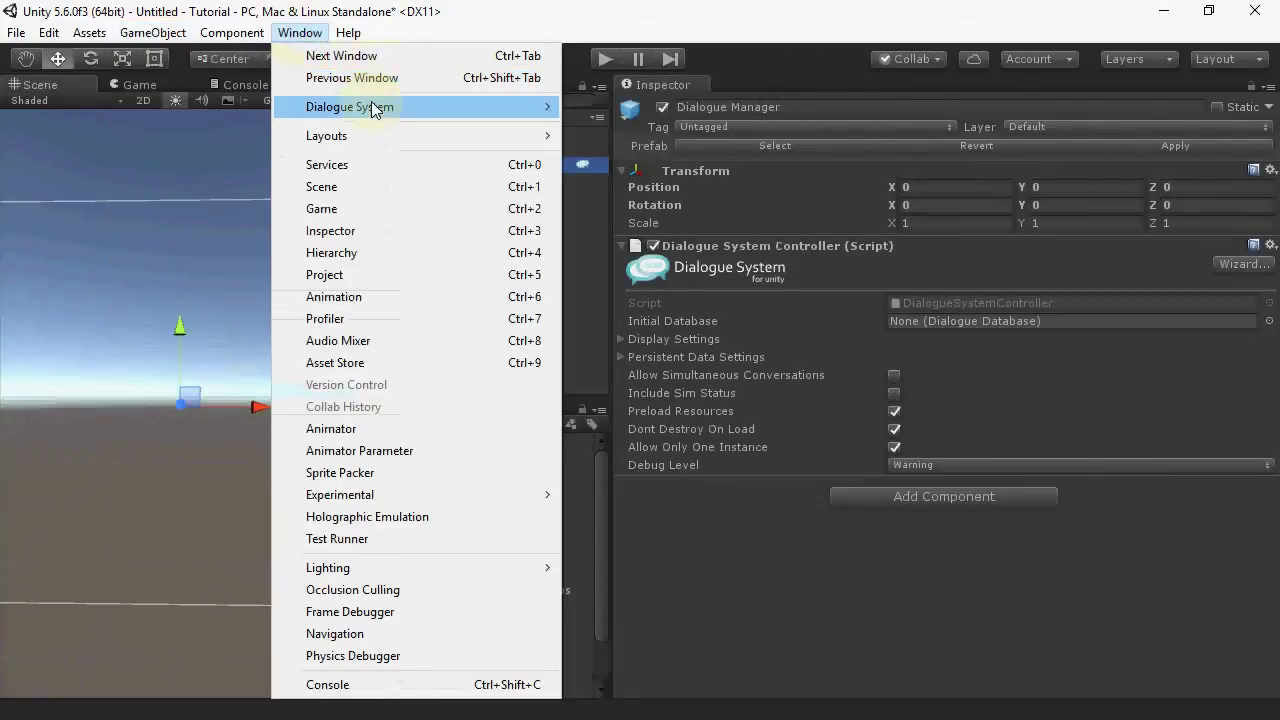
mouse_move(712, 194)
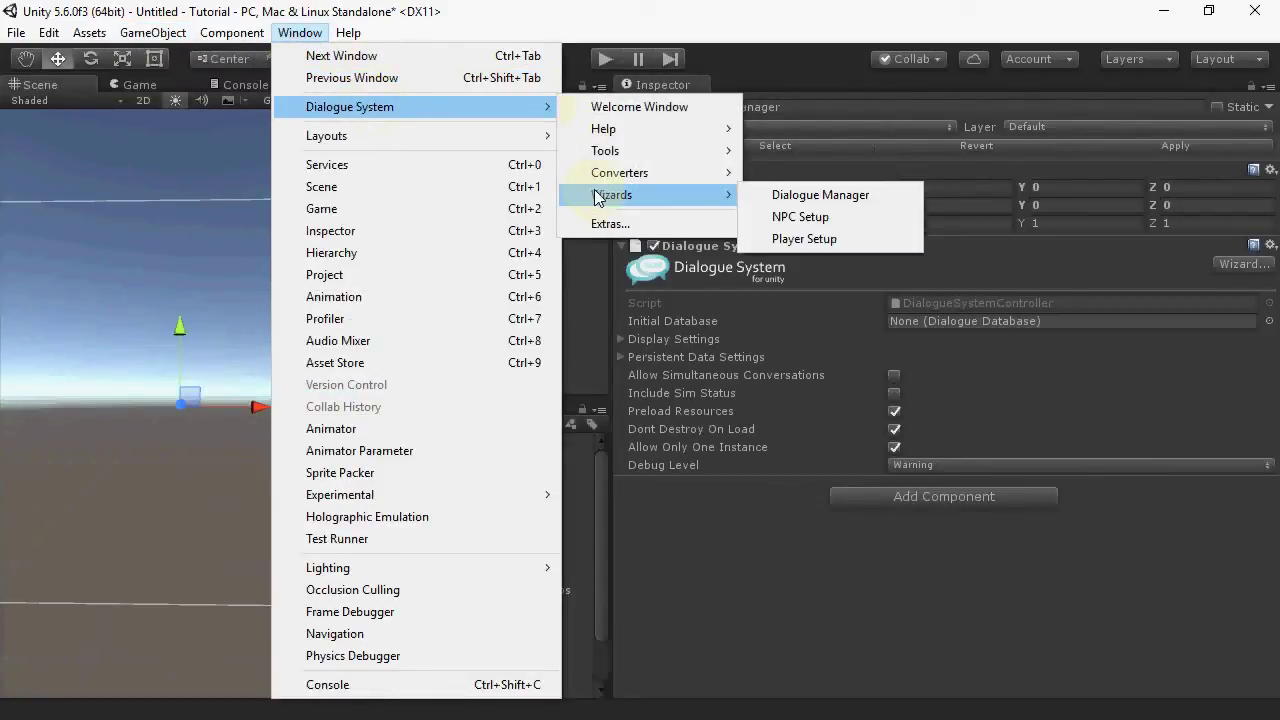
left_click(785, 196)
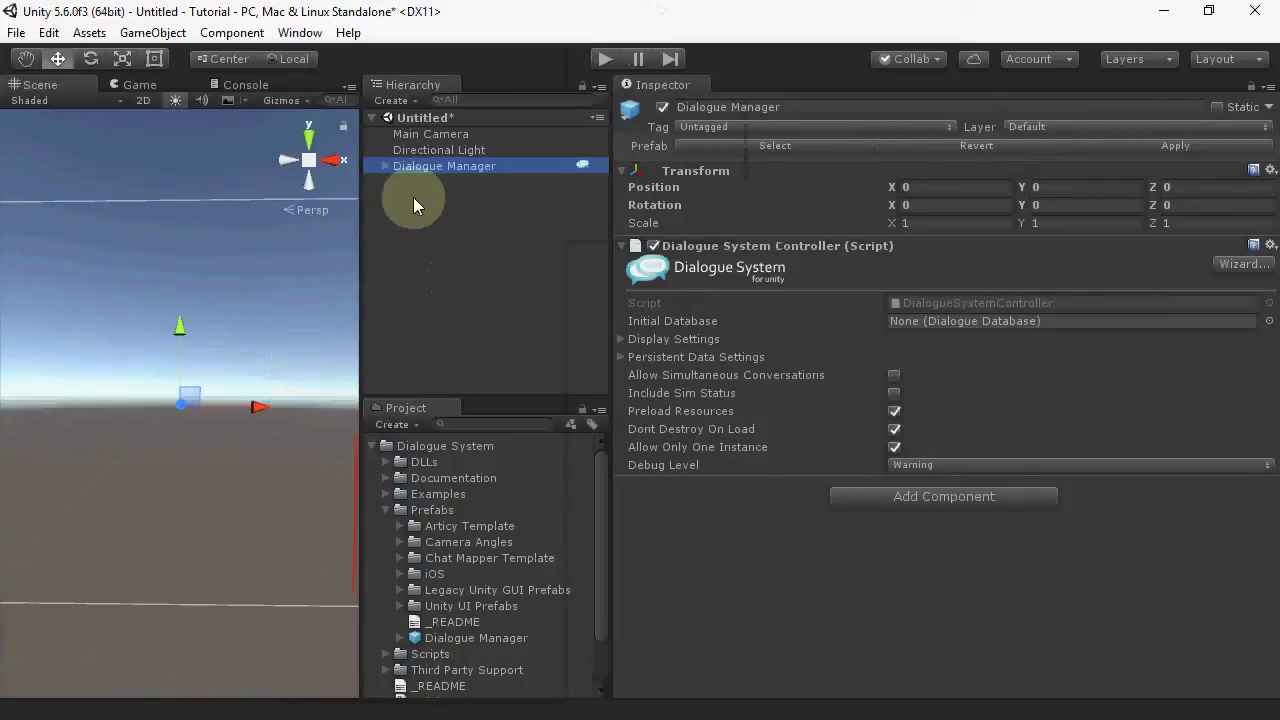
left_click(381, 166)
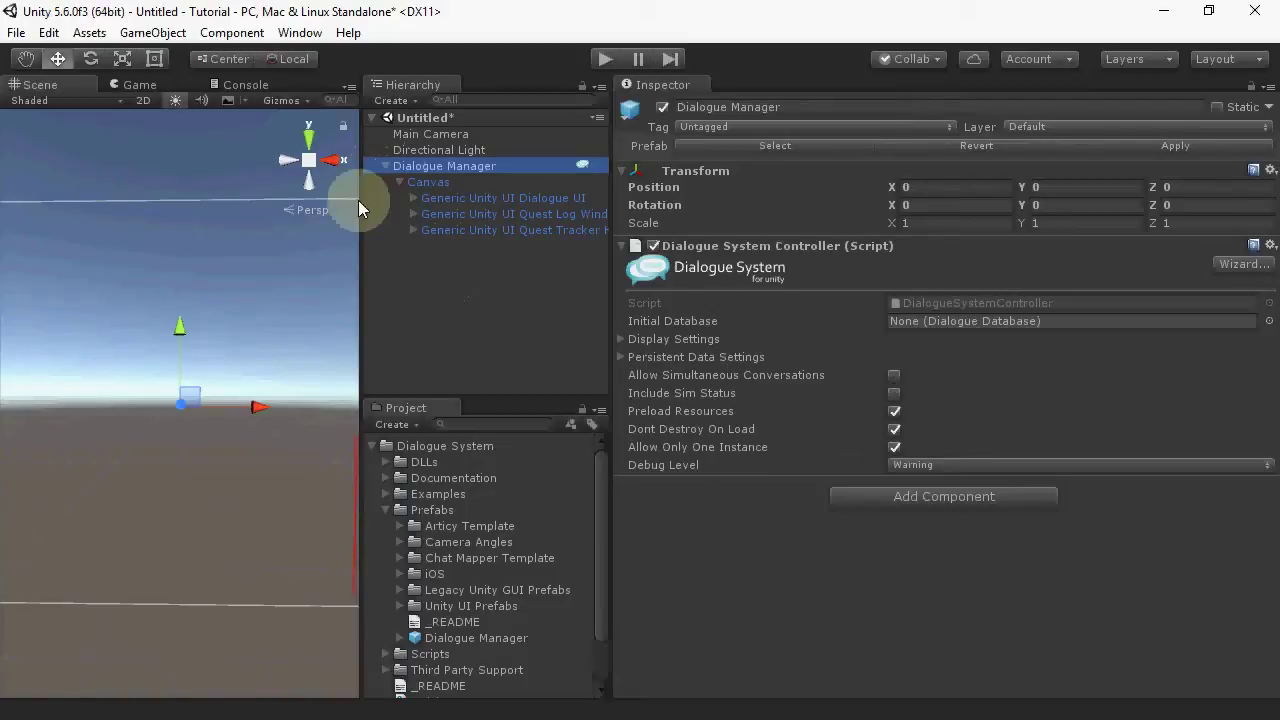
left_click(385, 167)
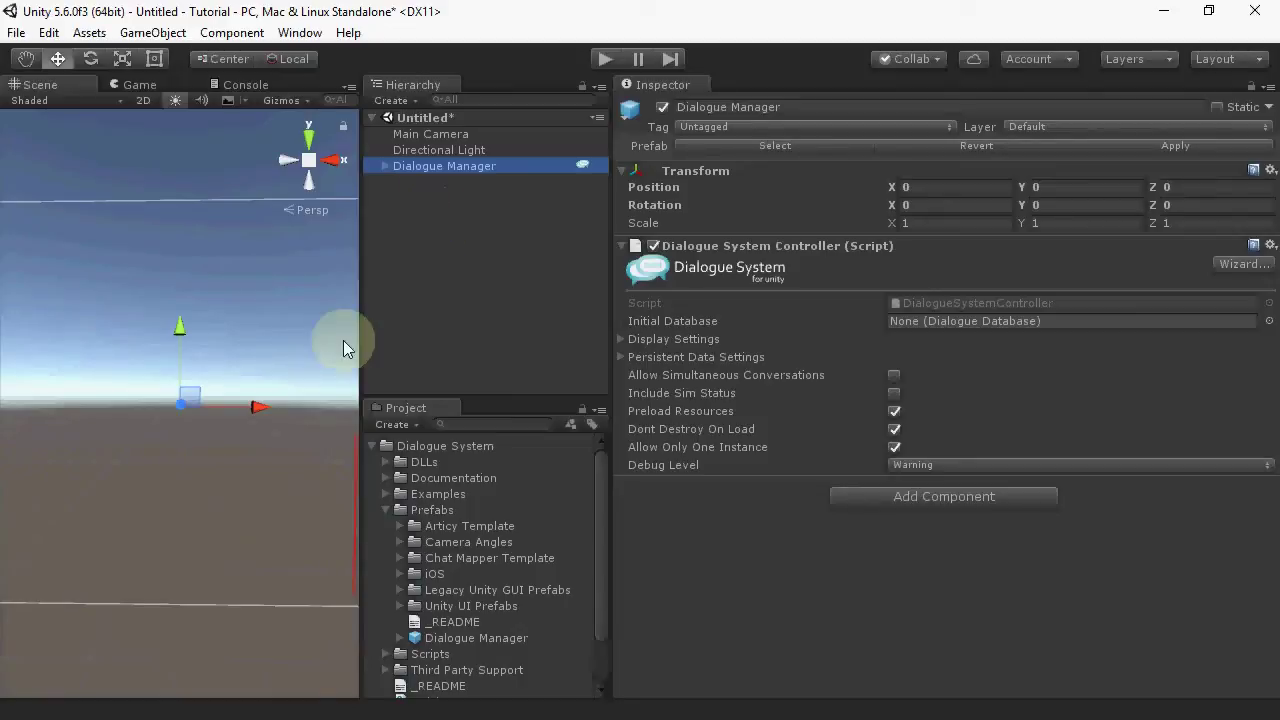
Assign the New Dialogue Database asset as the Dialogue Manager's Initial Database
left_click_drag(357, 443, 361, 443)
left_click(375, 446)
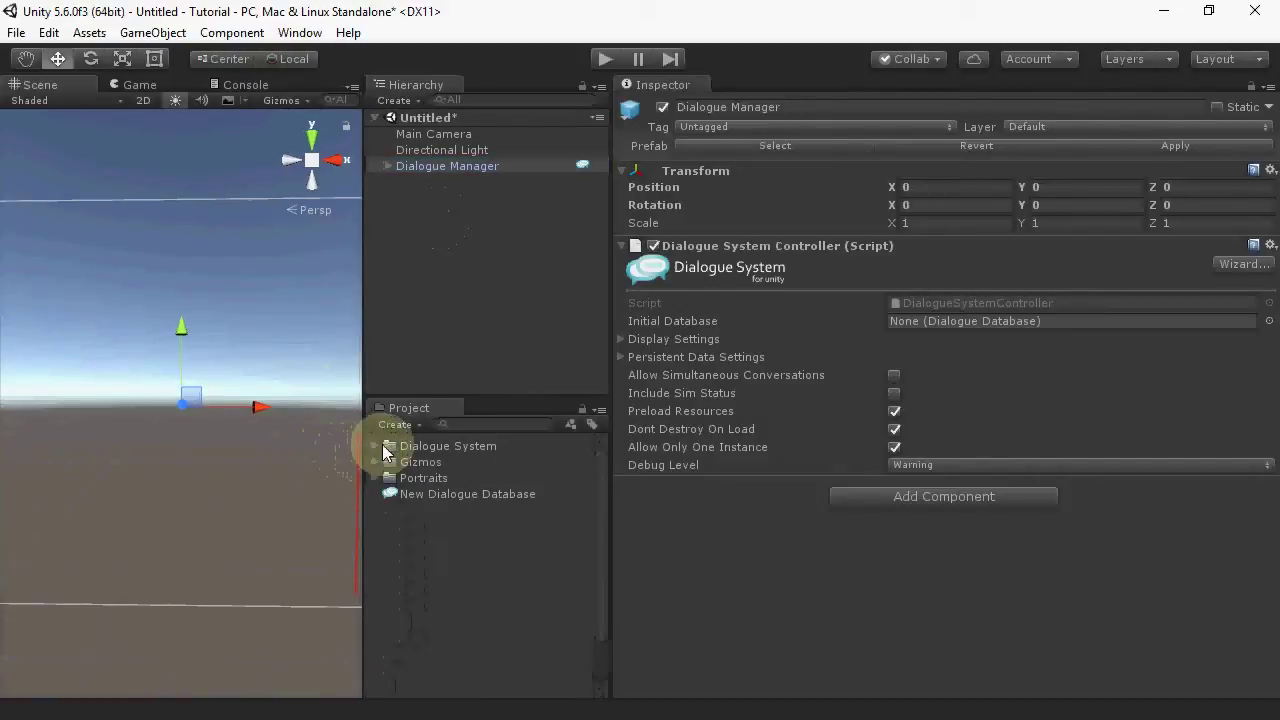
left_click_drag(417, 493, 971, 322)
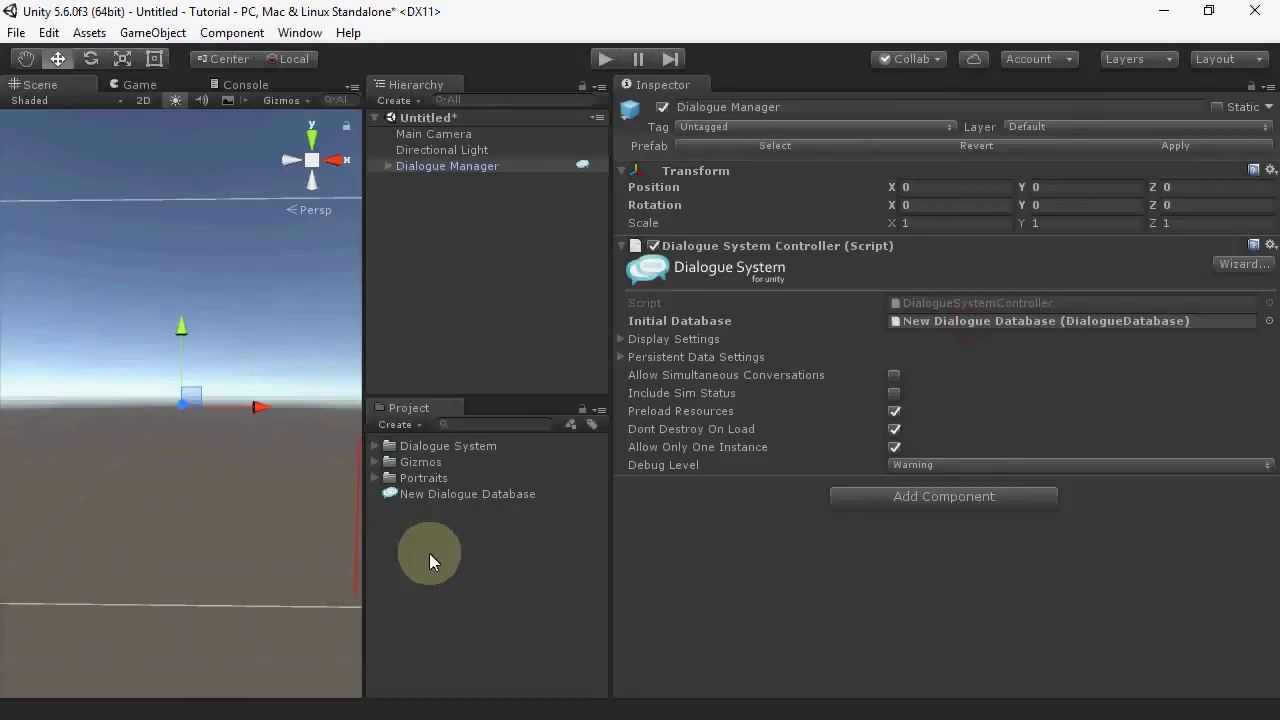
Assign the Letterbox Unity UI prefab as the Dialogue UI in Display Settings, accepting the offer to add an instance to the Dialogue Manager
left_click(620, 340)
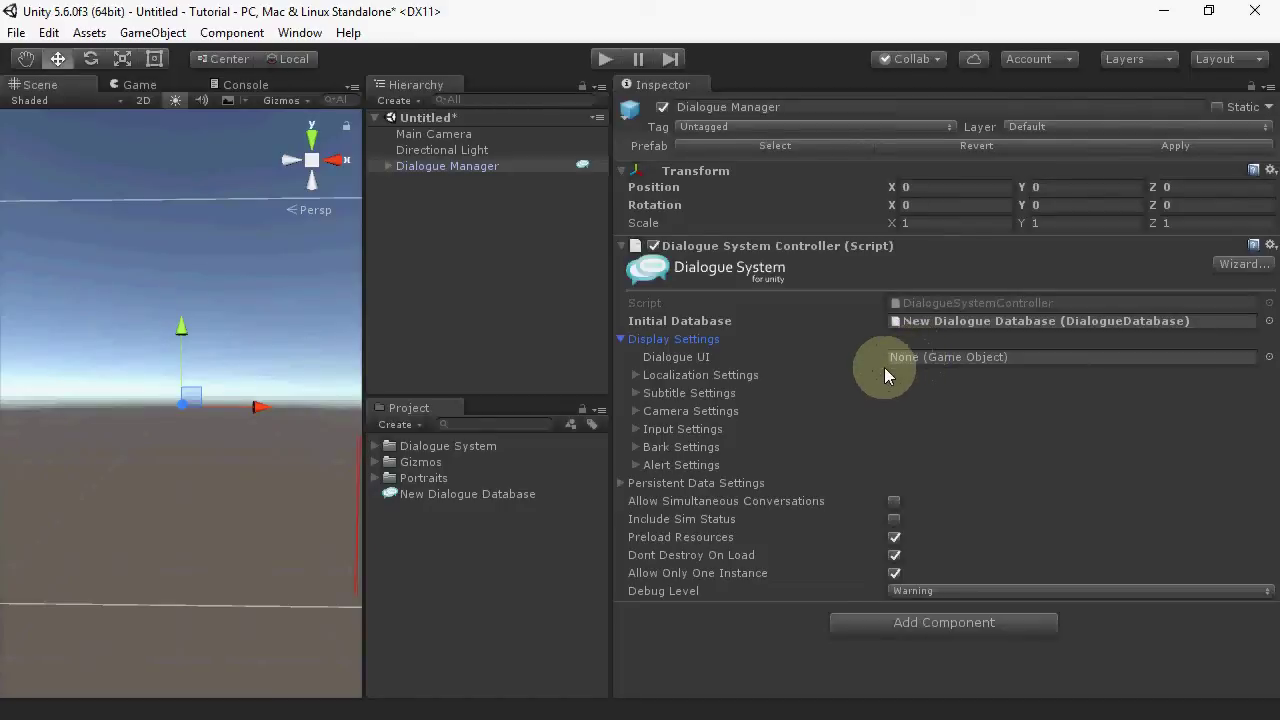
left_click(387, 166)
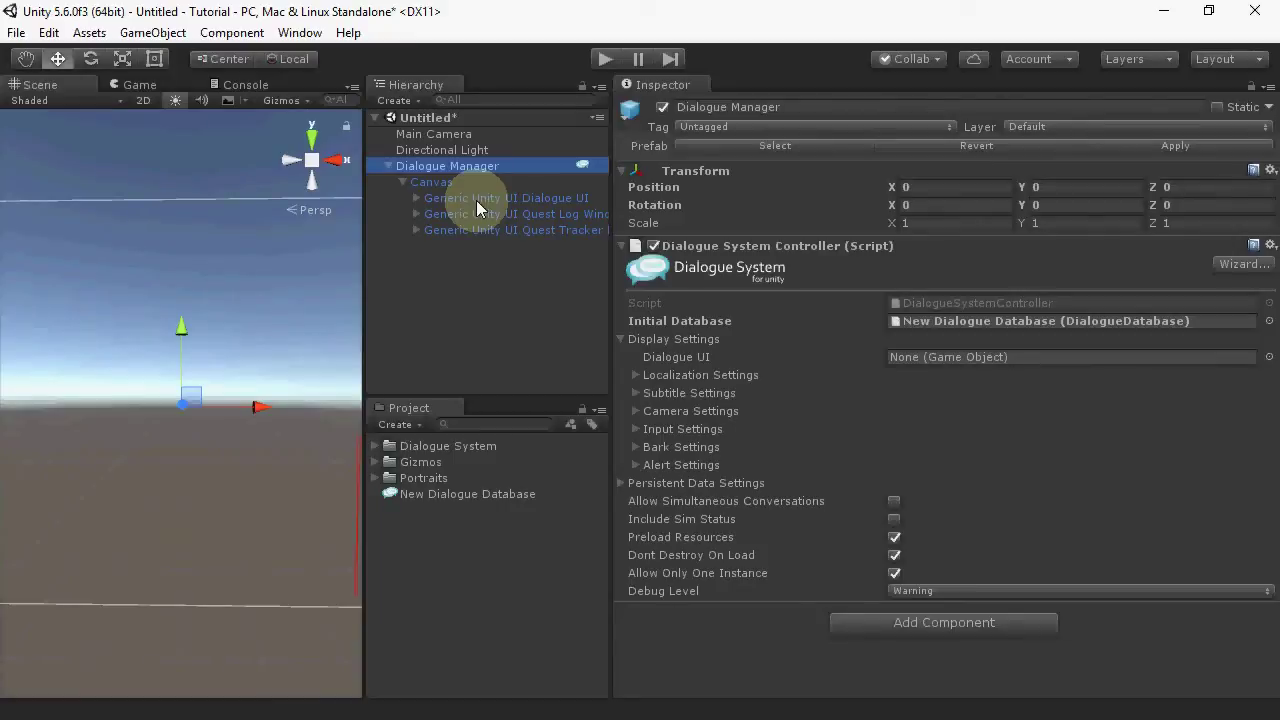
left_click(378, 446)
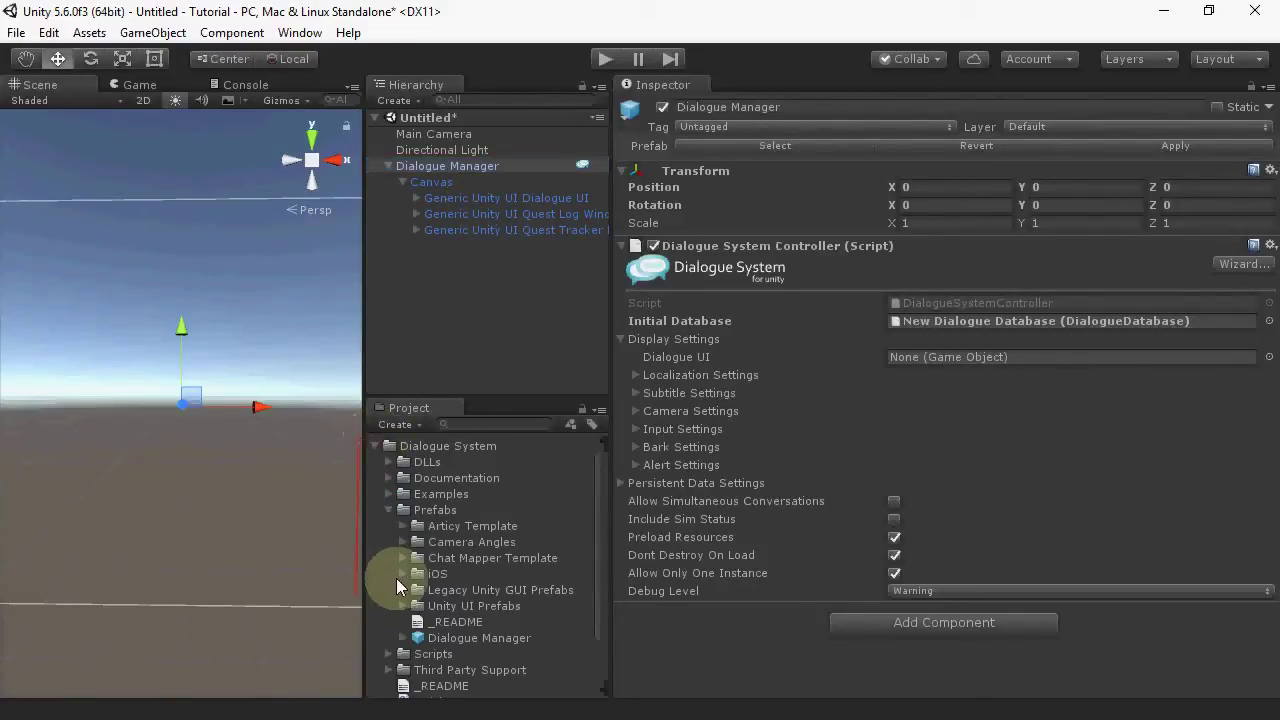
left_click(403, 606)
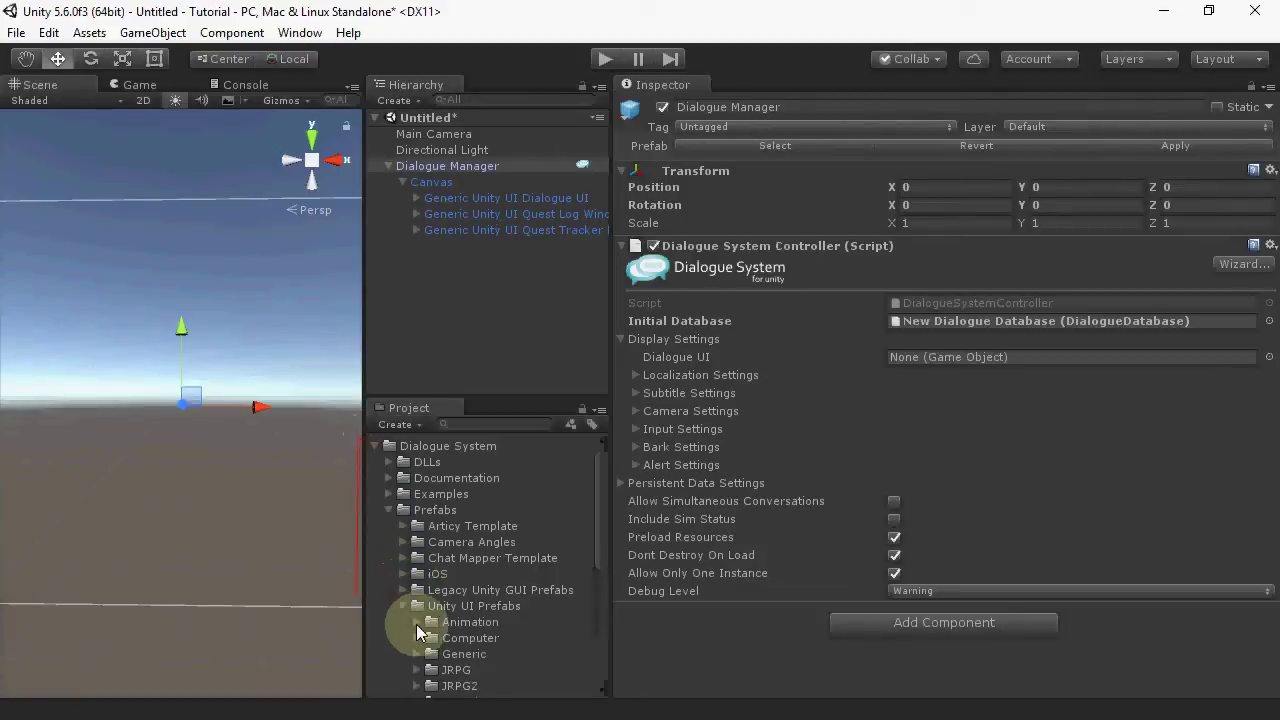
scroll(416, 623, "down", 1)
left_click(455, 642)
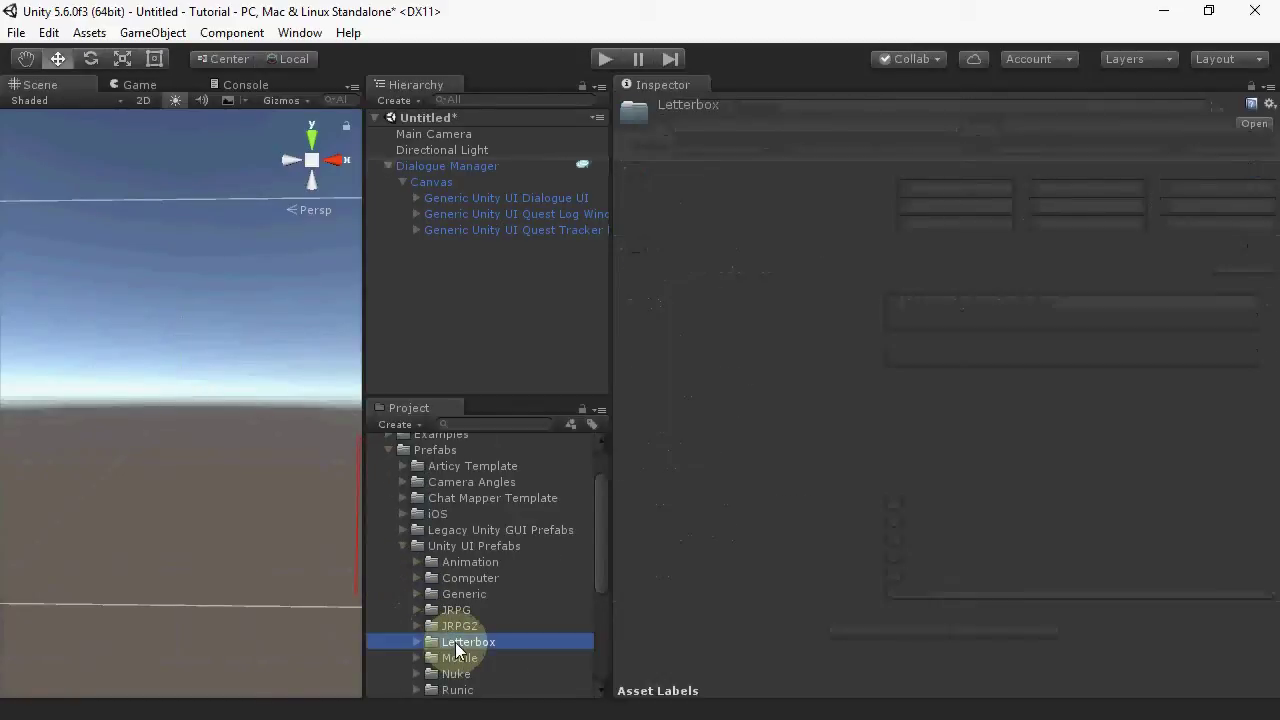
left_click(417, 641)
scroll(416, 640, "down", 2)
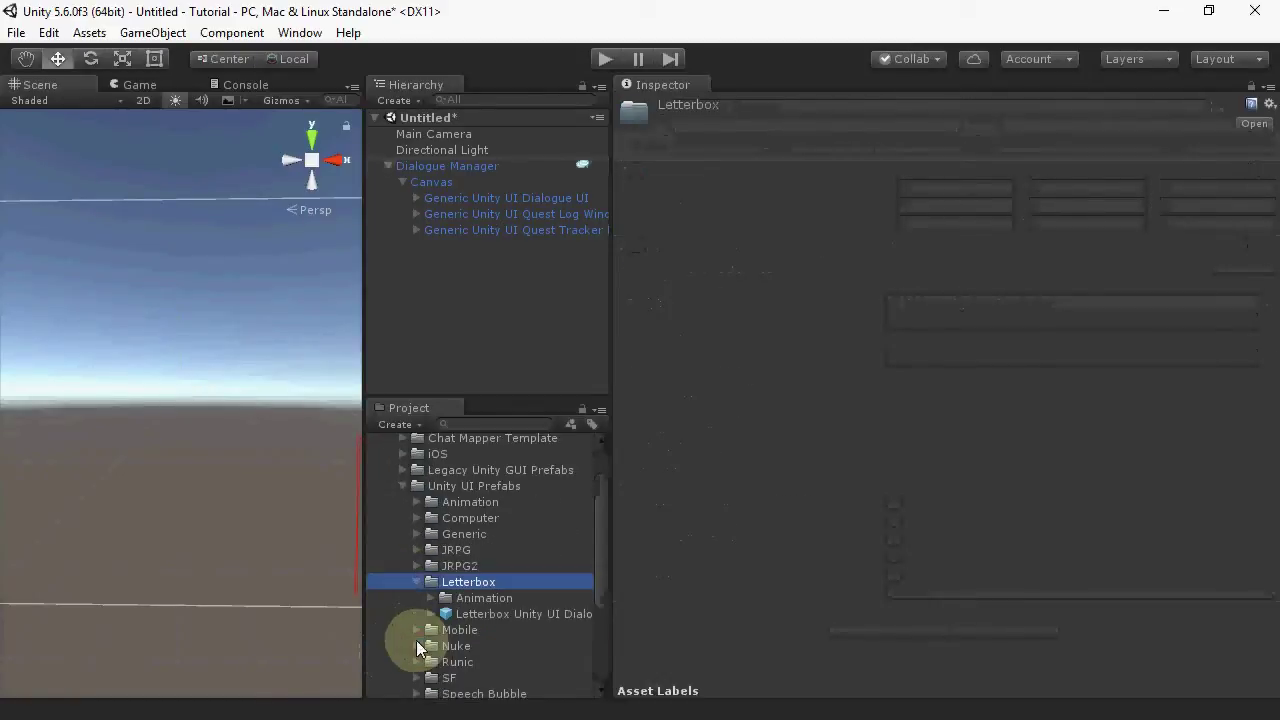
left_click(439, 167)
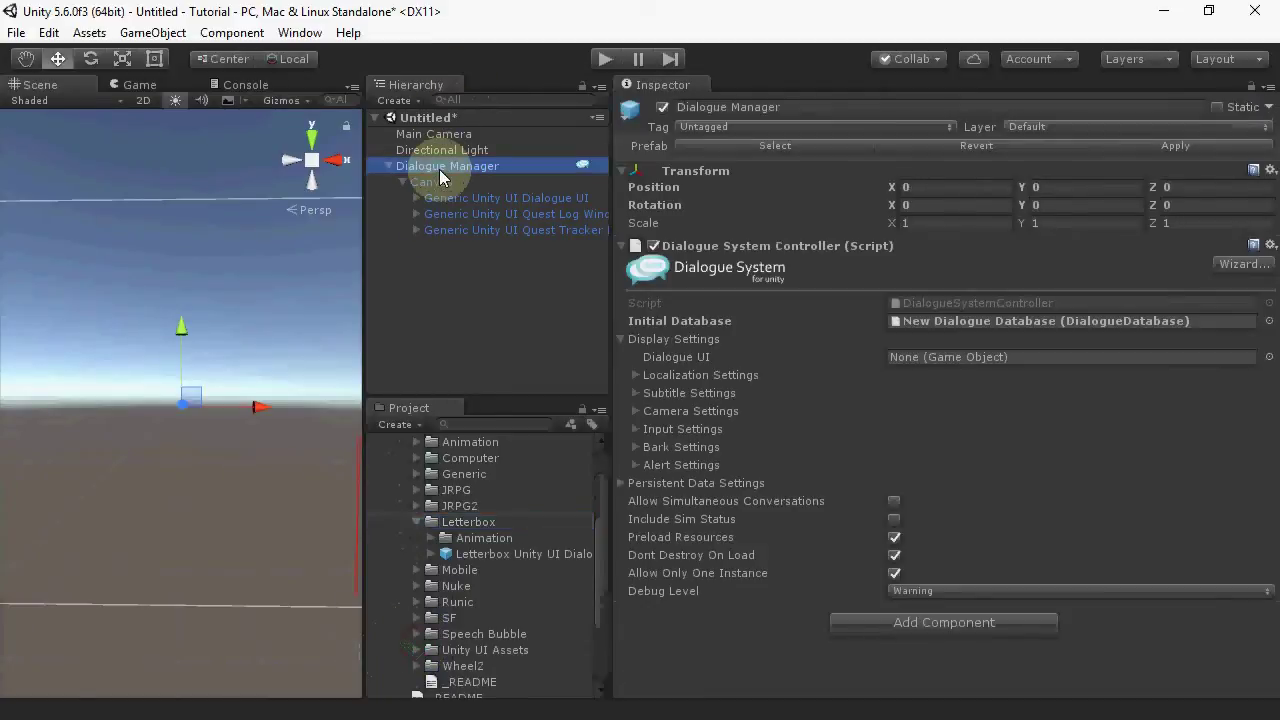
left_click_drag(471, 556, 998, 358)
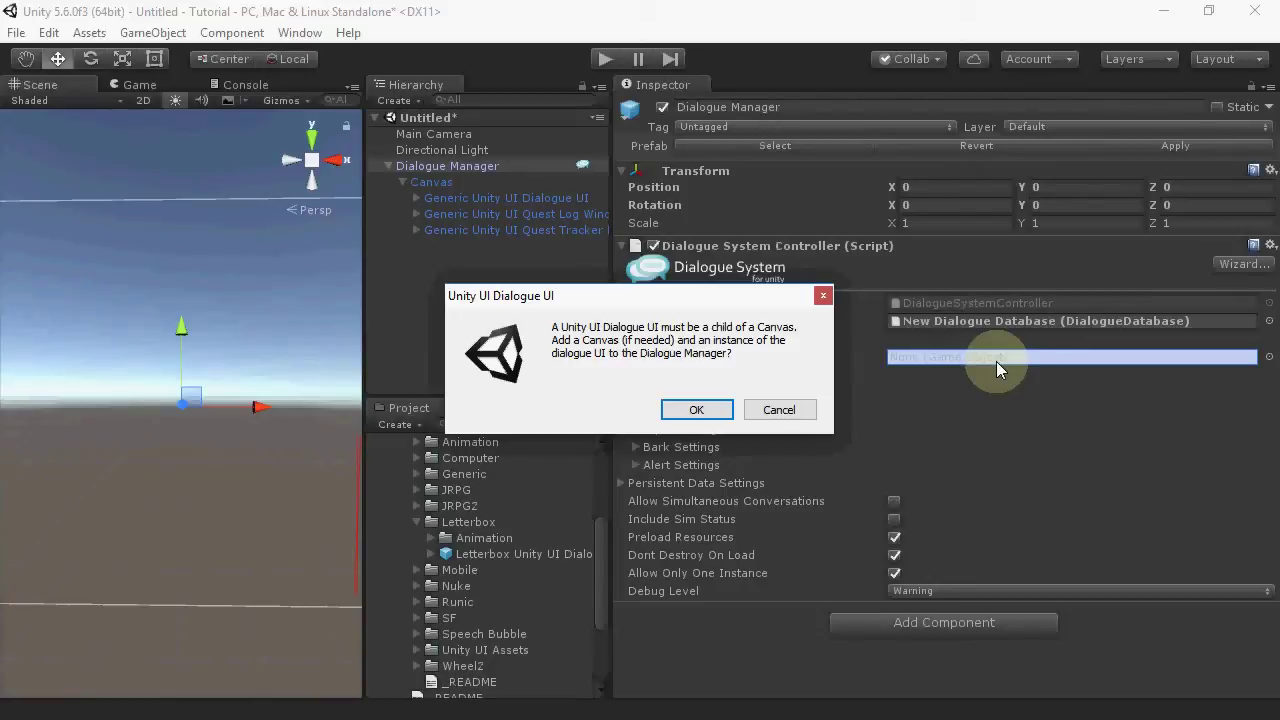
left_click(697, 410)
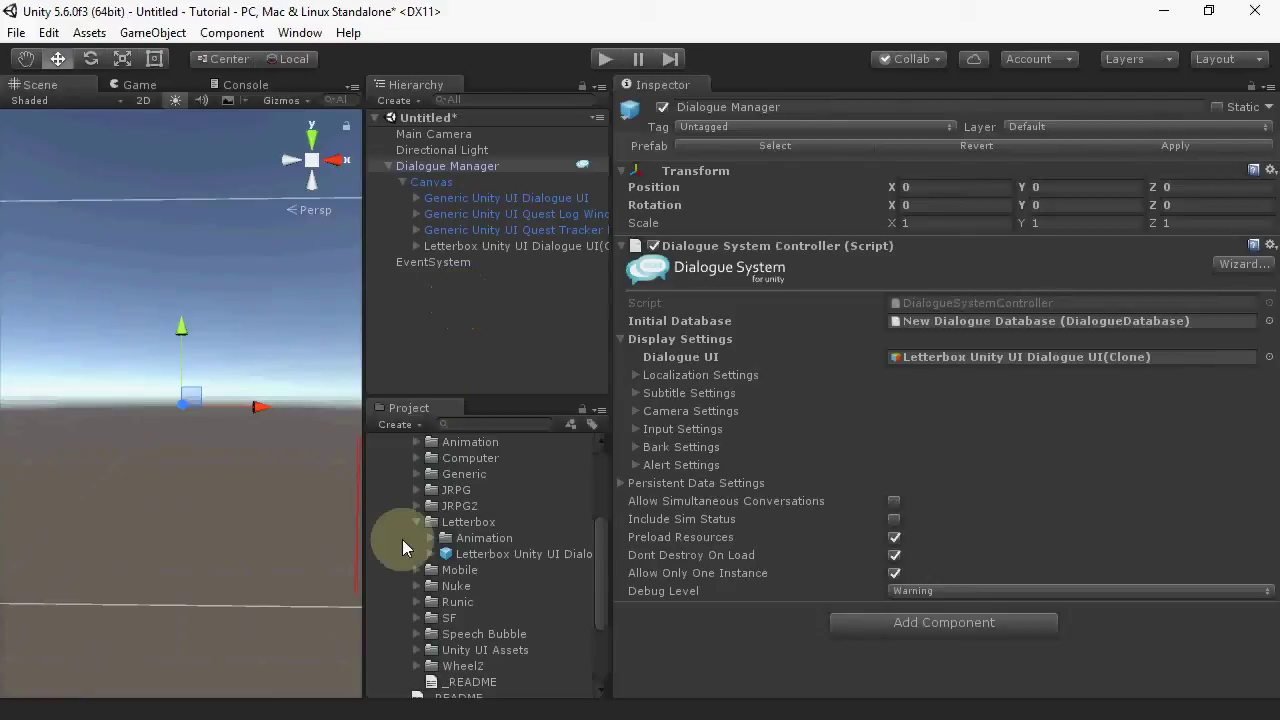
scroll(400, 530, "up", 4)
left_click(389, 450)
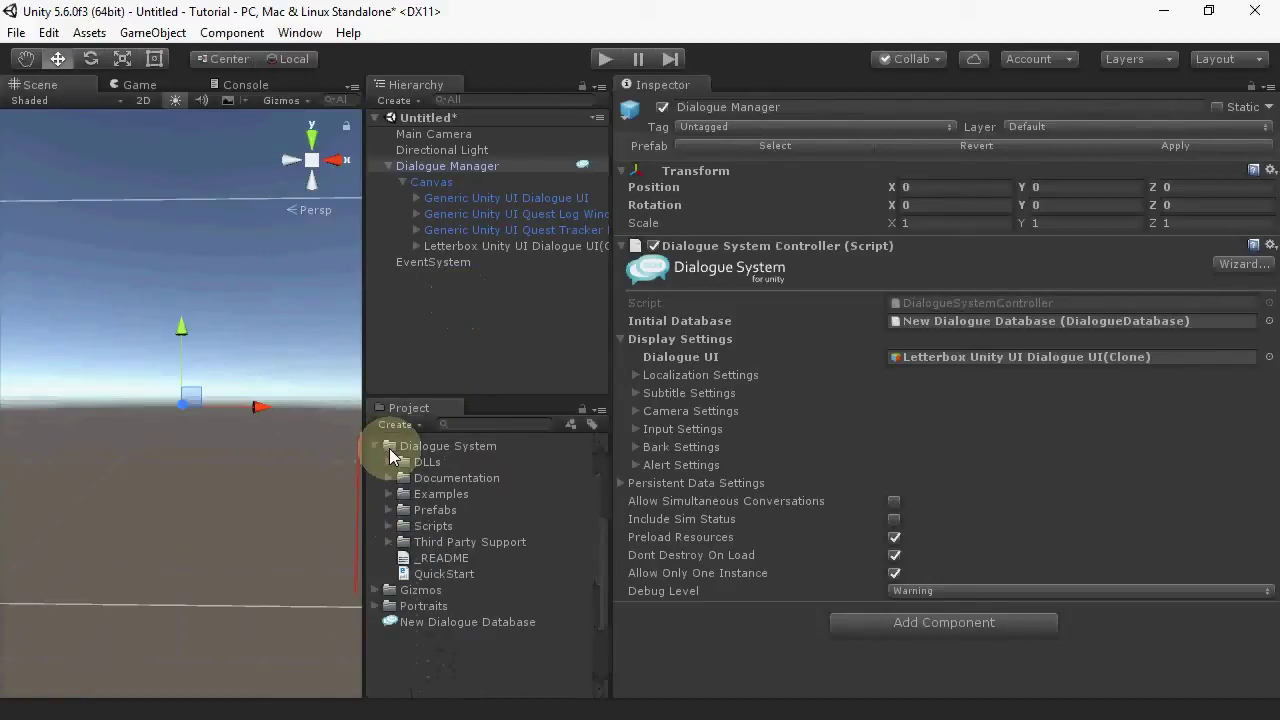
Review the Dialogue Manager's Localization Settings and Subtitle Settings, including the available Continue Button modes
left_click(636, 376)
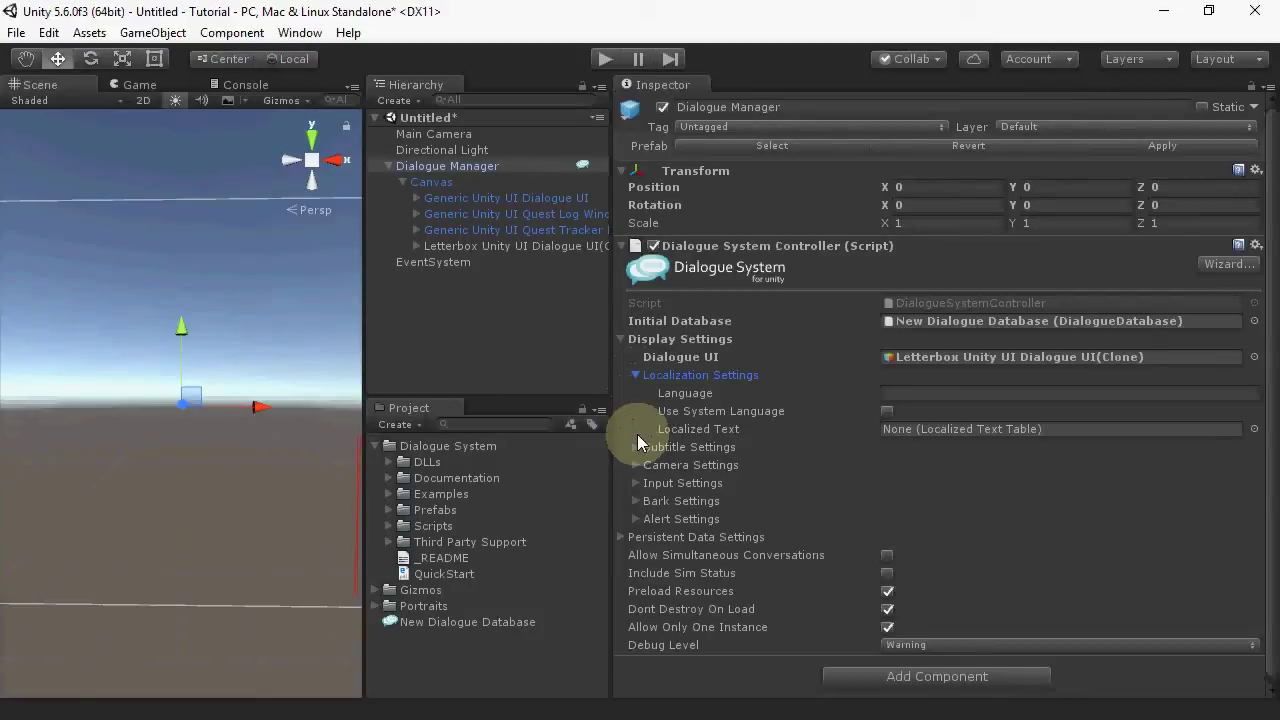
left_click(636, 375)
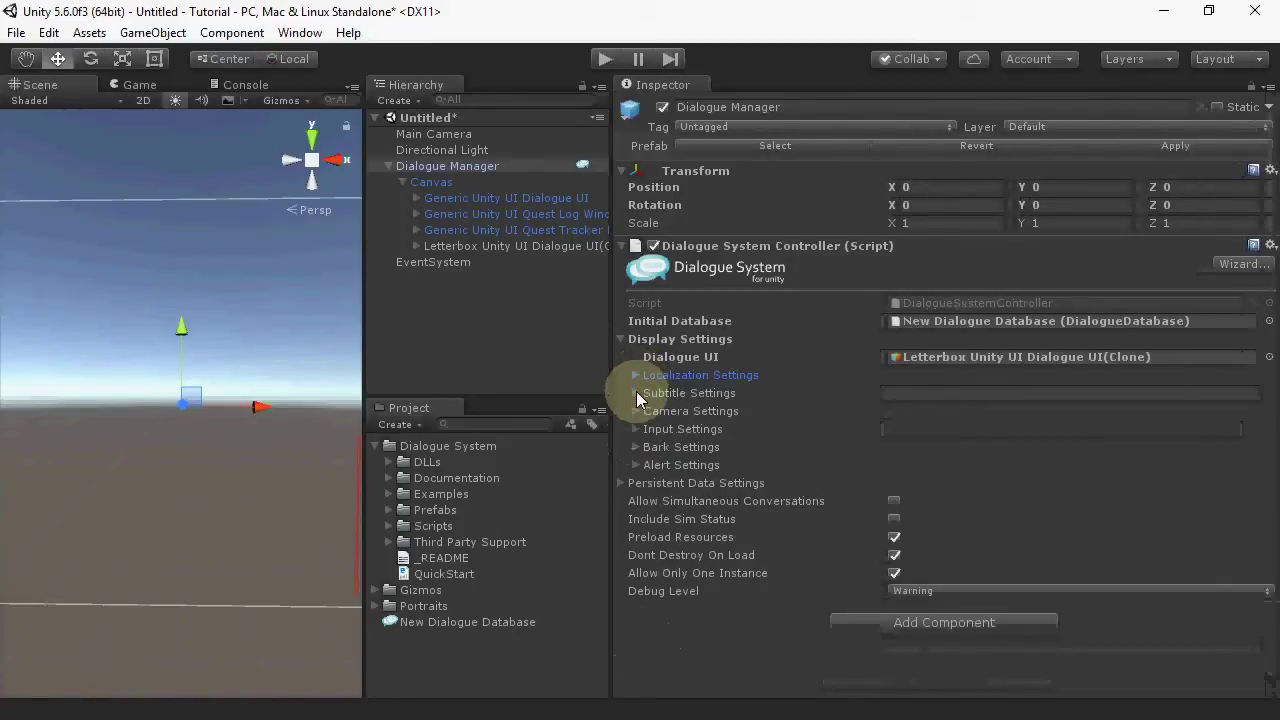
left_click(636, 393)
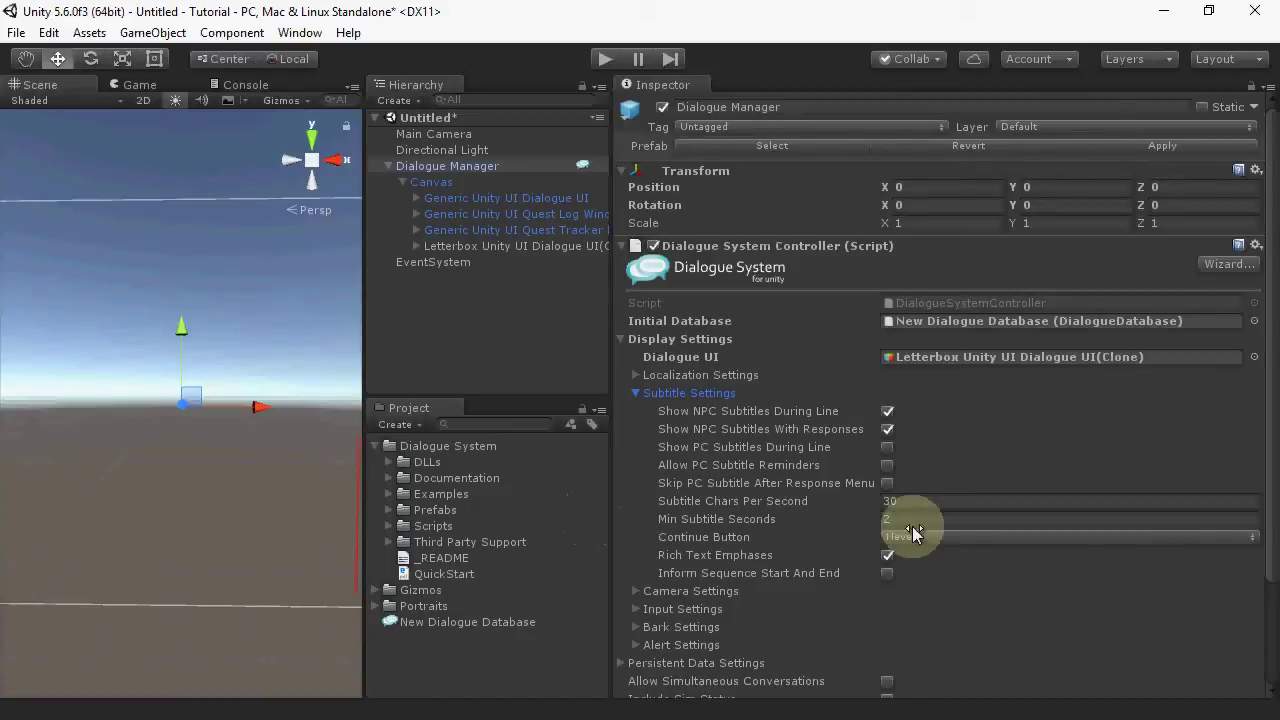
left_click(943, 538)
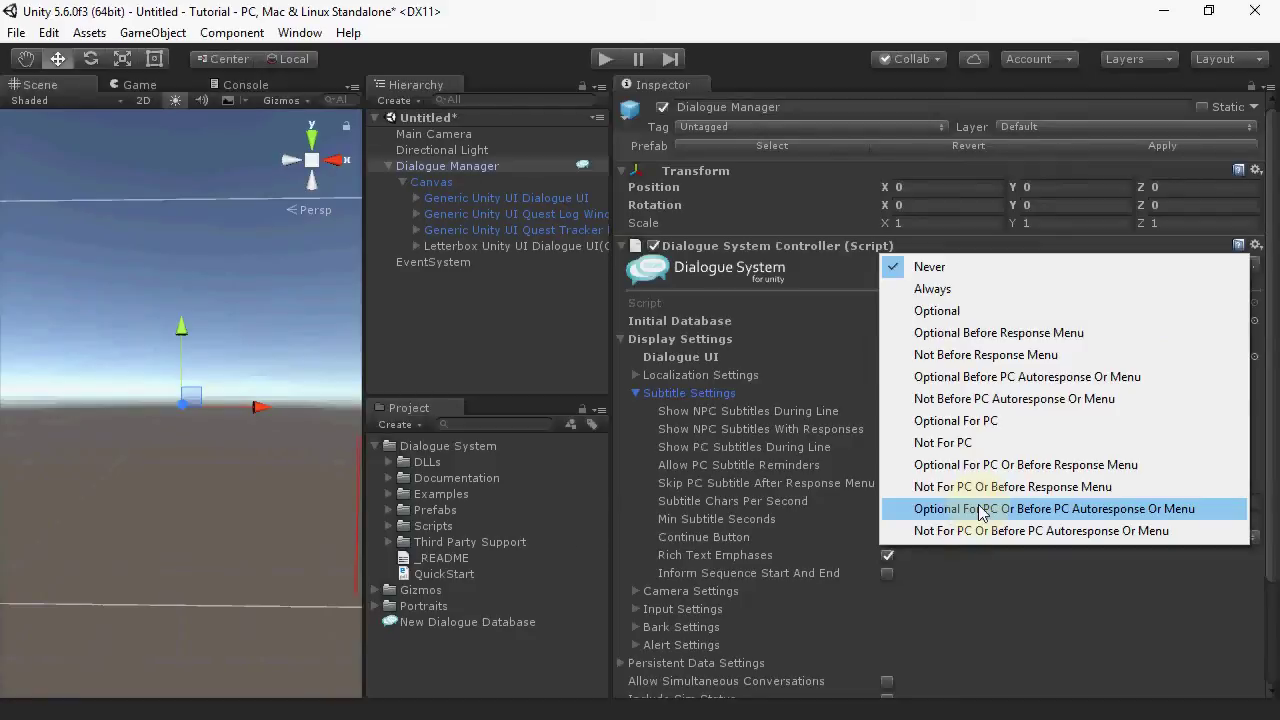
left_click(560, 344)
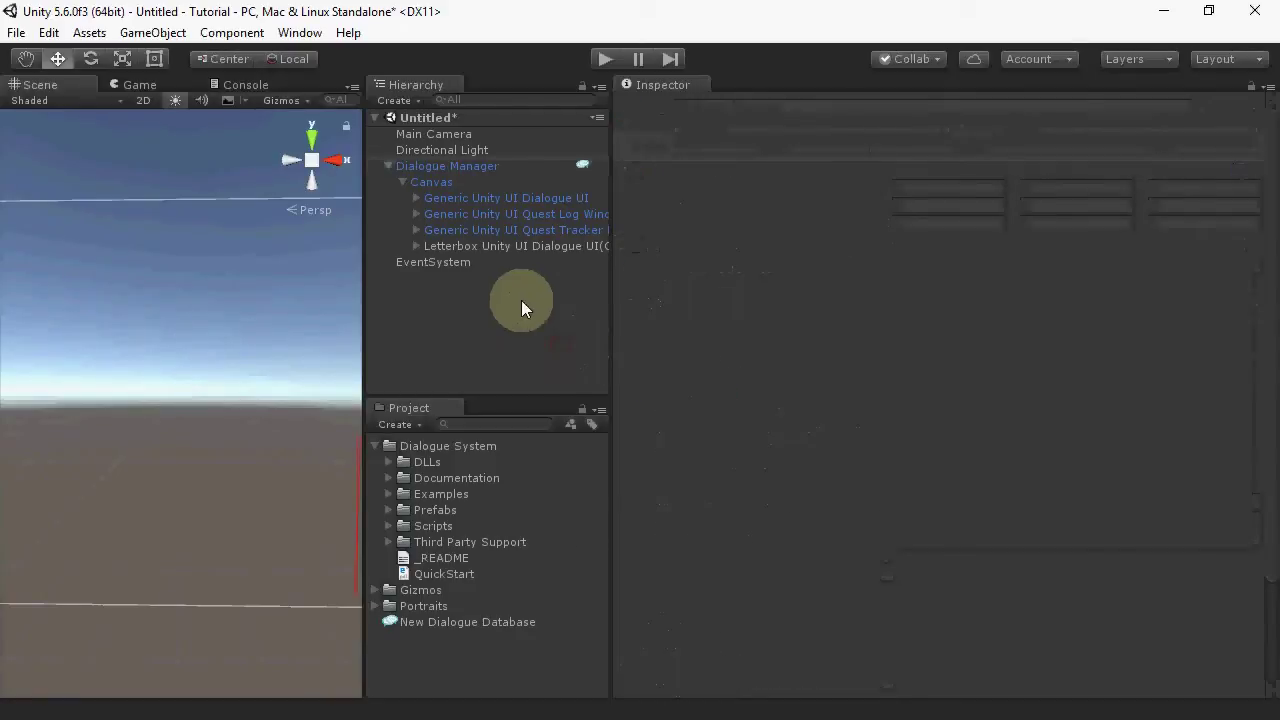
left_click(462, 170)
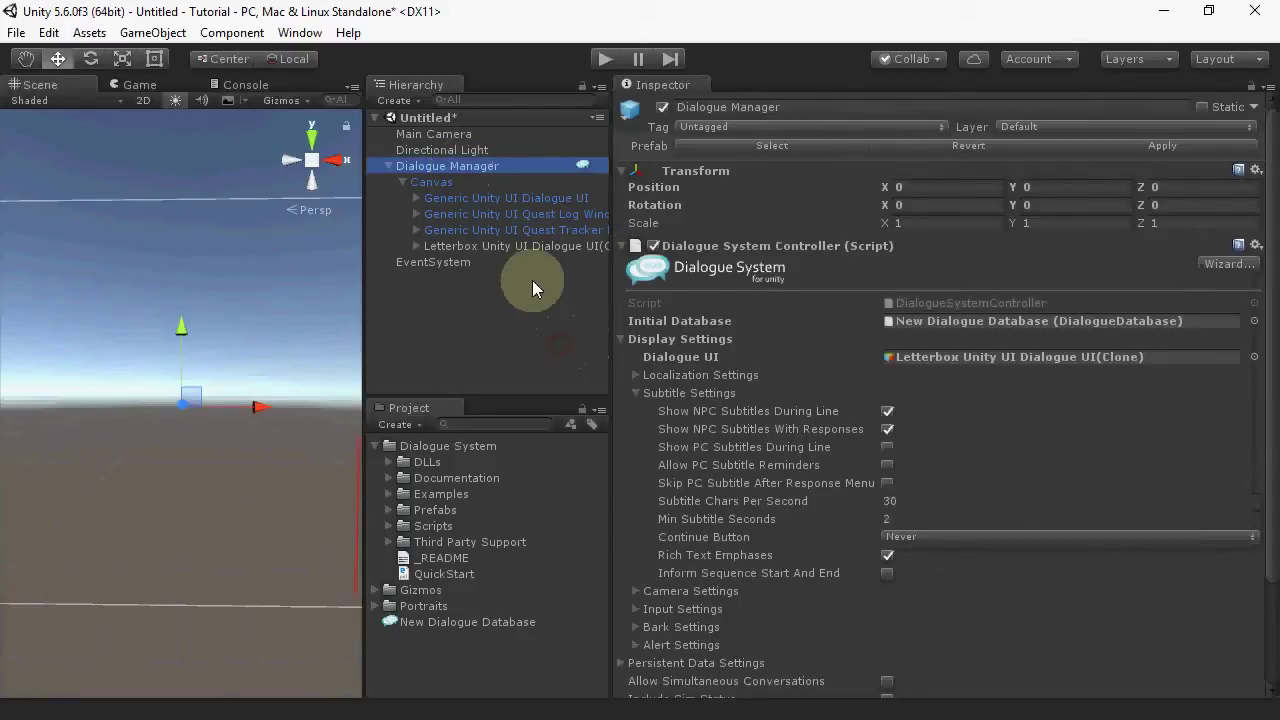
left_click(637, 393)
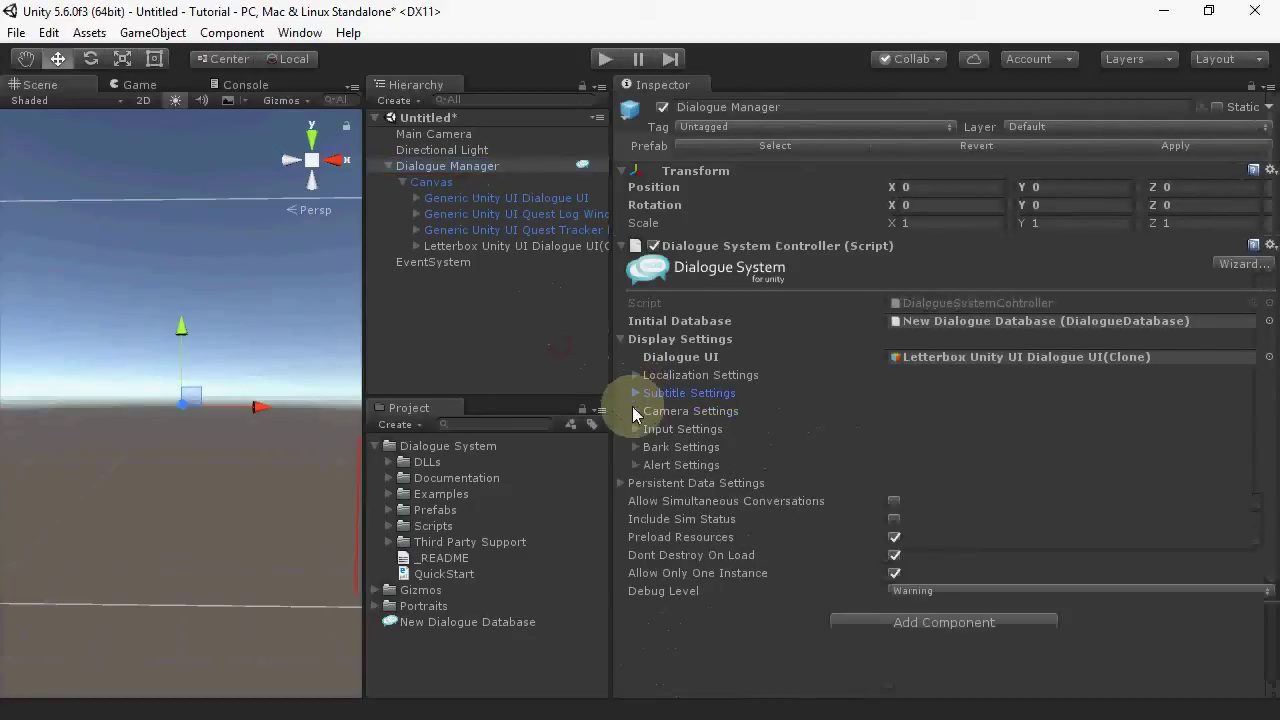
Review the Dialogue Manager's Camera Settings, Input Settings with the Qte Buttons list, and Bark Settings
left_click(634, 411)
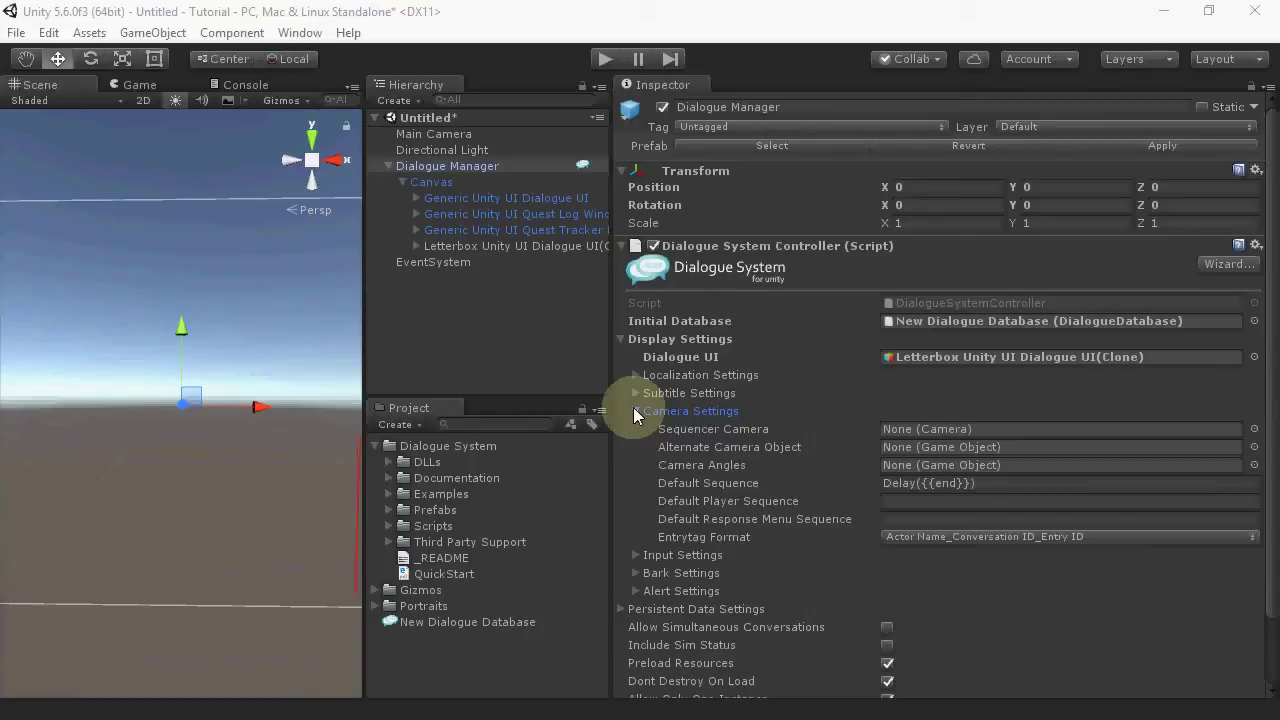
left_click(391, 509)
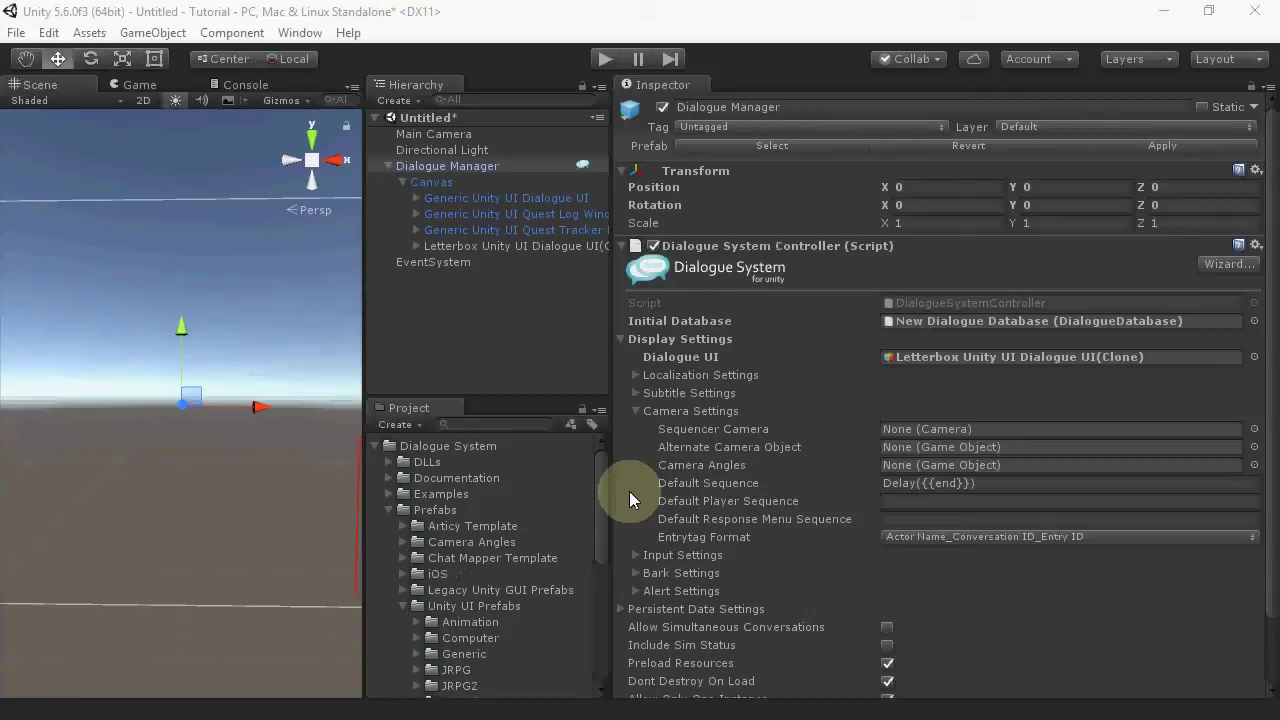
left_click(637, 411)
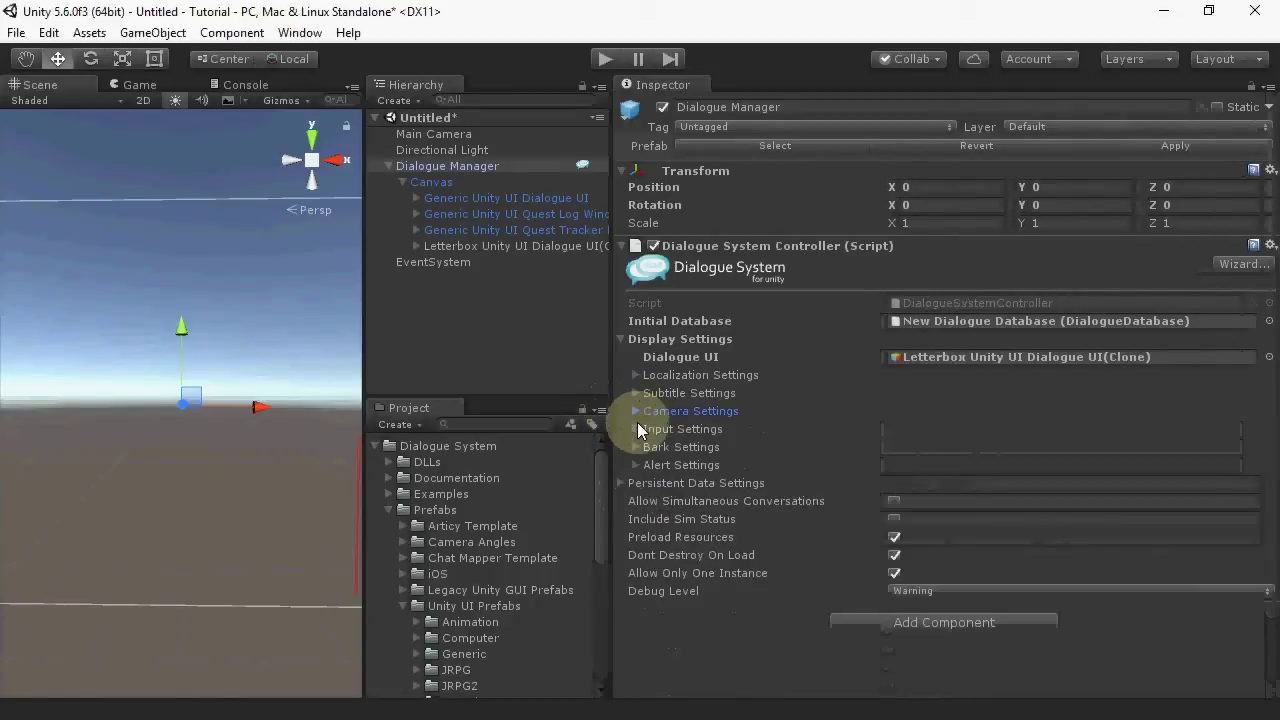
left_click(637, 429)
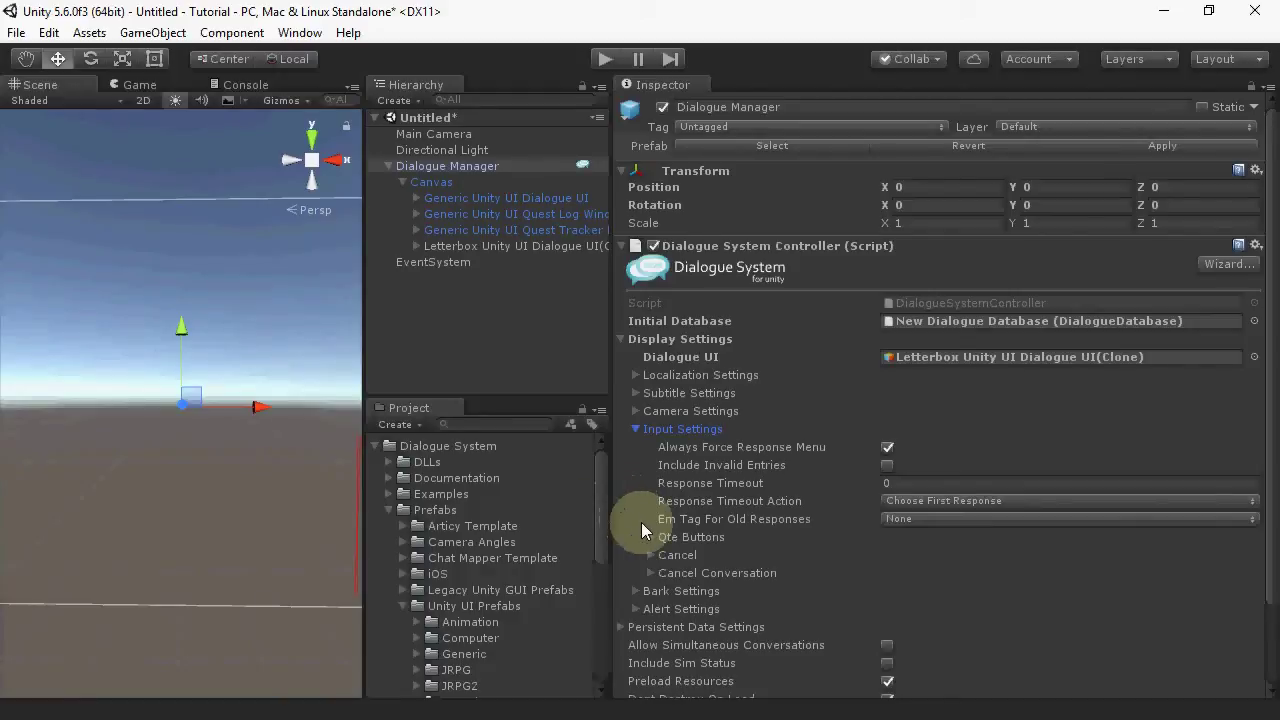
left_click(652, 537)
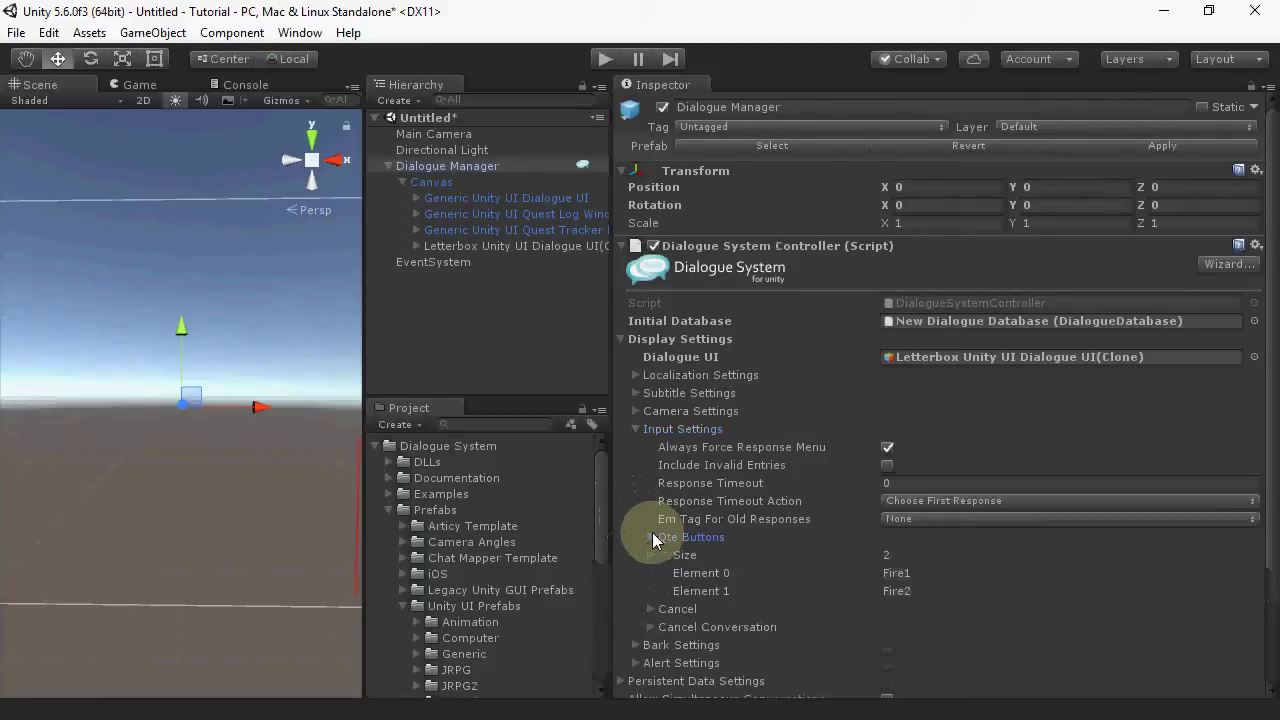
left_click(637, 428)
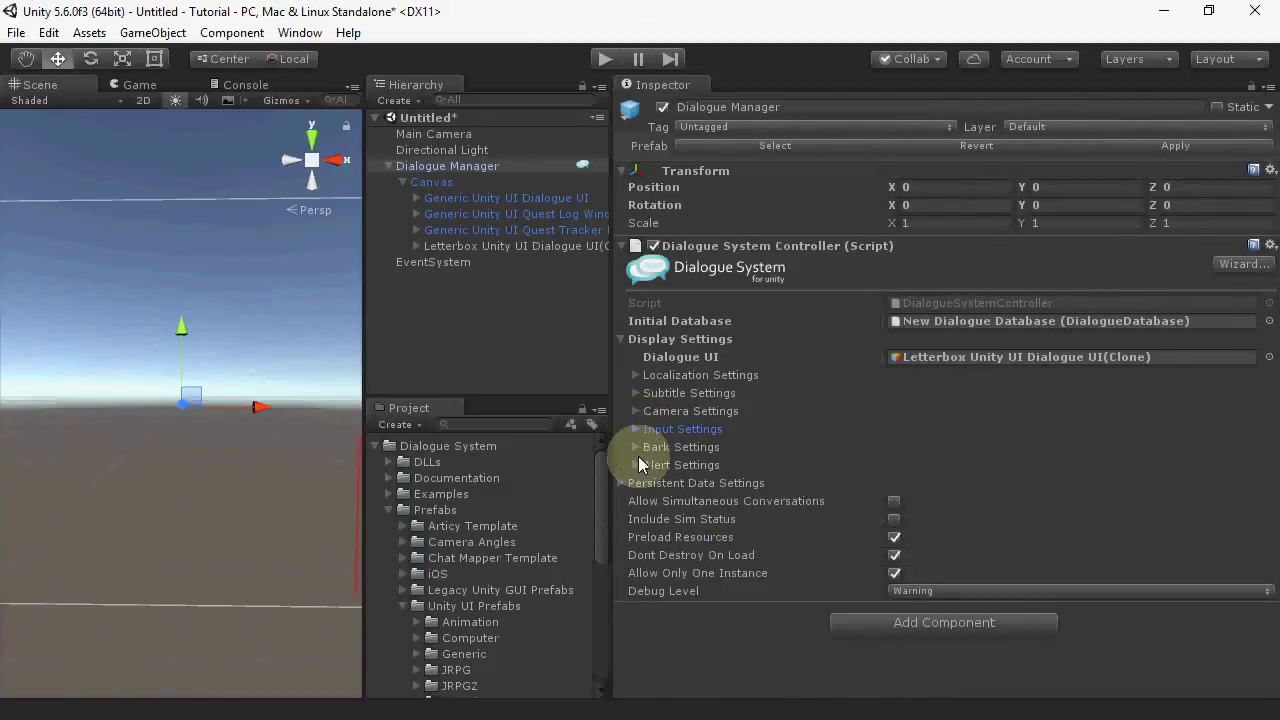
left_click(637, 447)
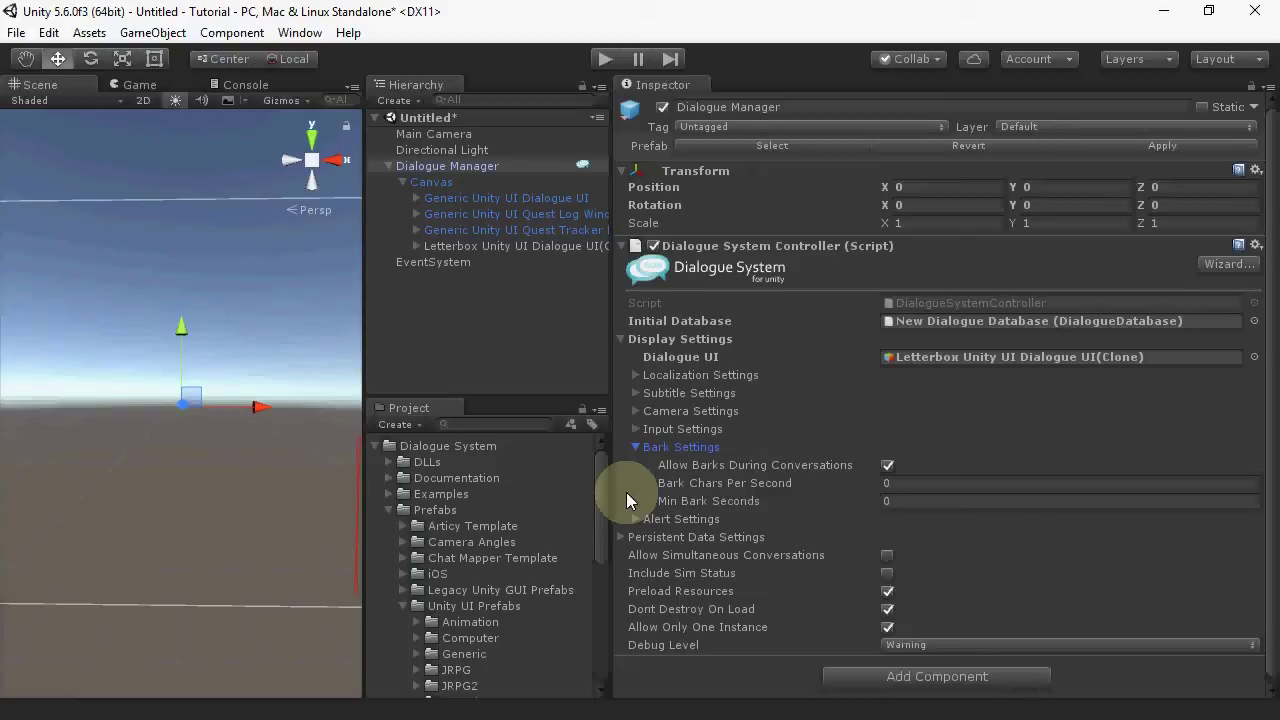
Revisit the Dialogue Manager's Subtitle Settings for comparison with Bark Settings, and examine the Alert Settings
key("shift+Tab")
key("shift+Tab")
key("shift+Tab")
key("Right")
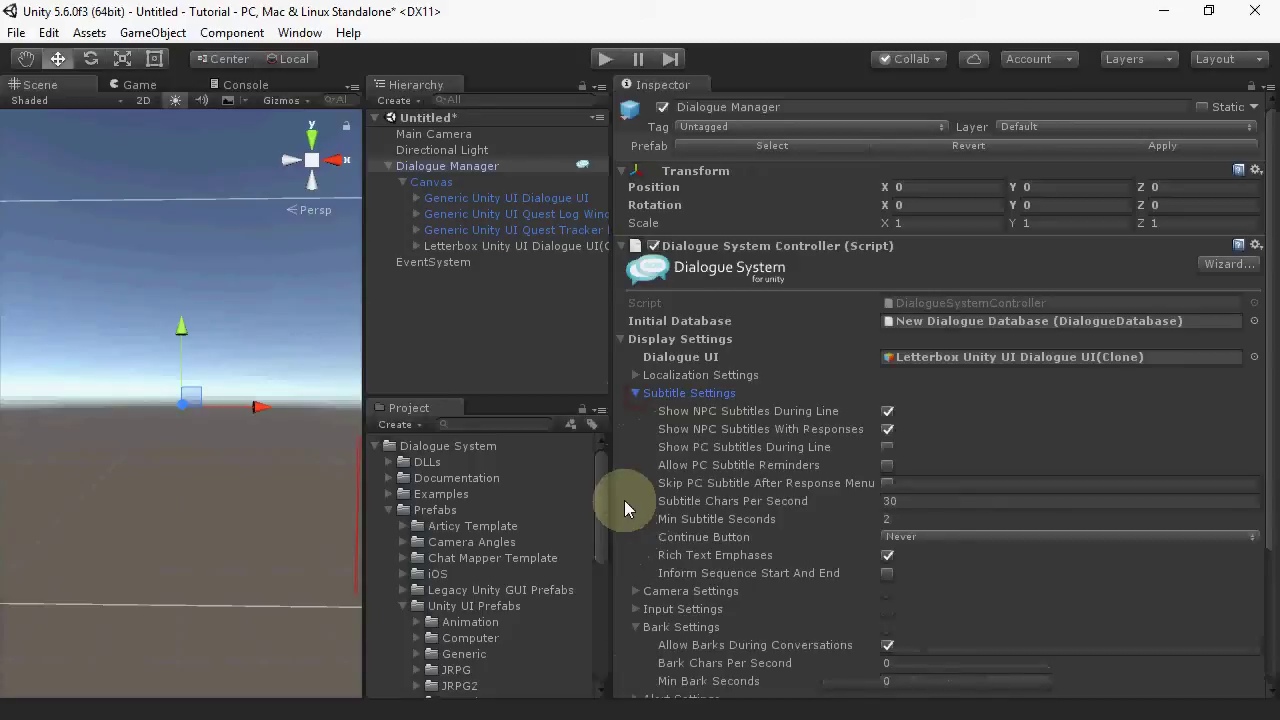
left_click(634, 392)
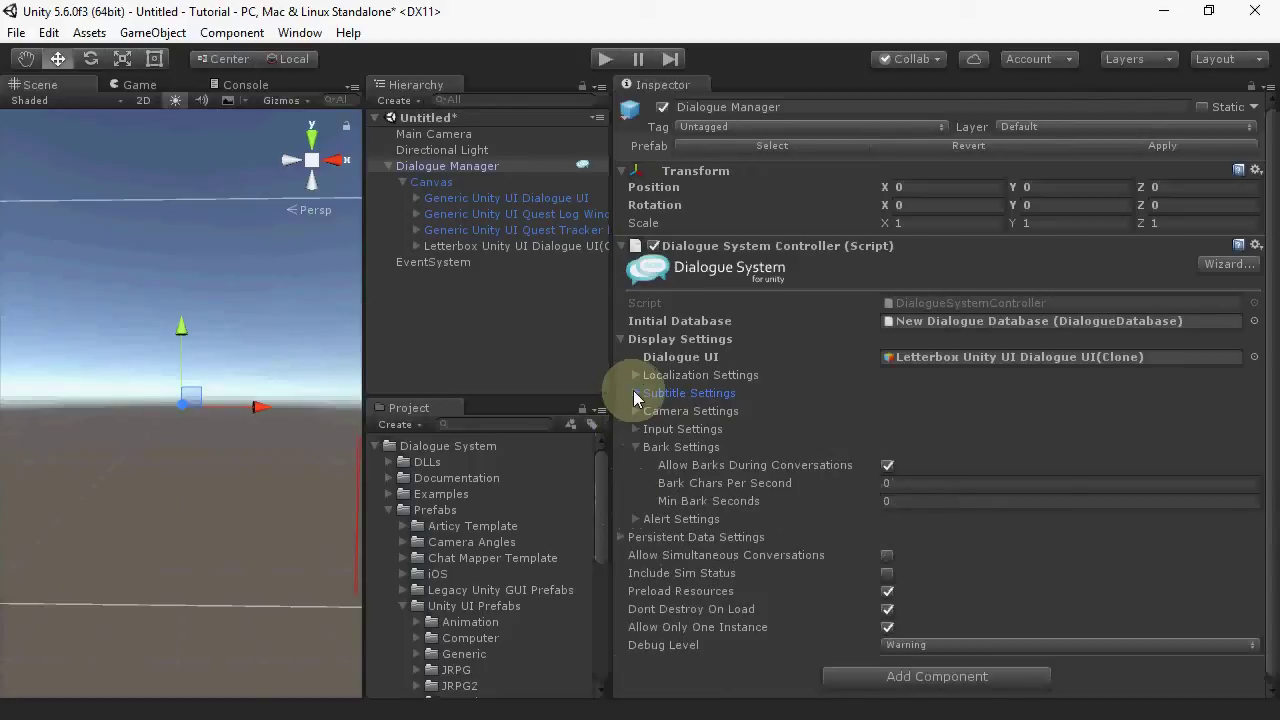
left_click(636, 446)
left_click(636, 464)
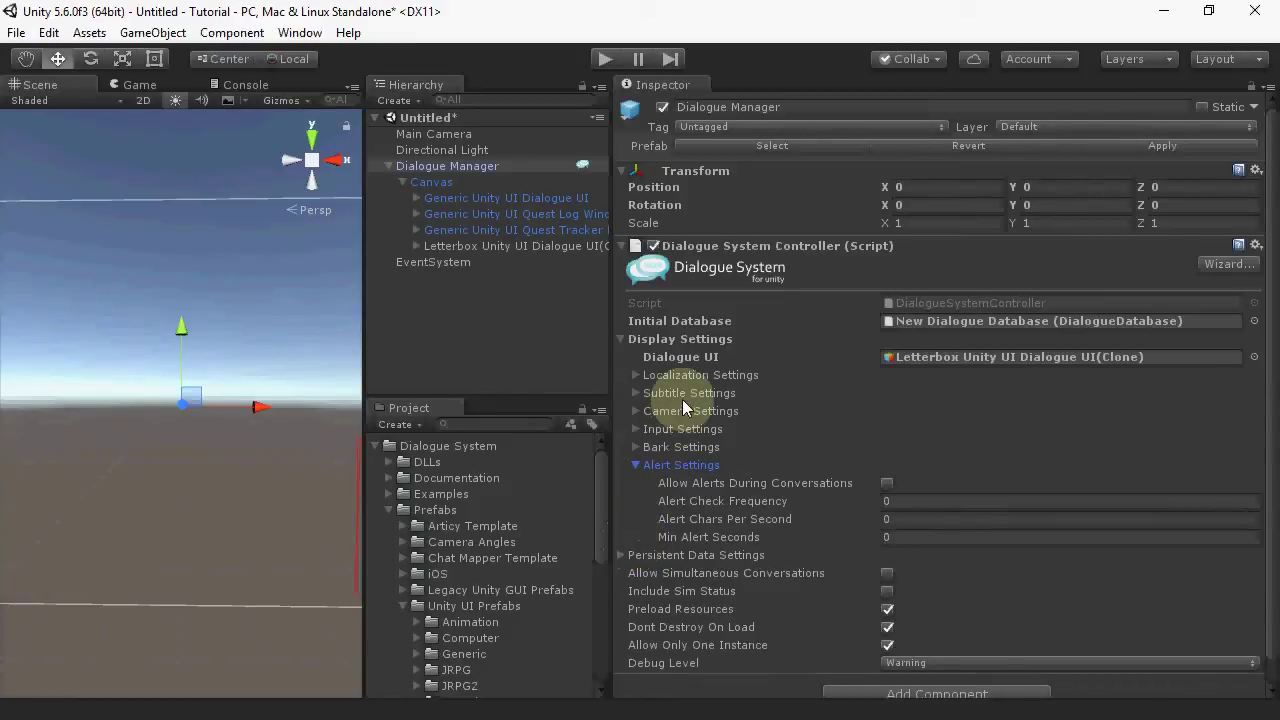
left_click(636, 466)
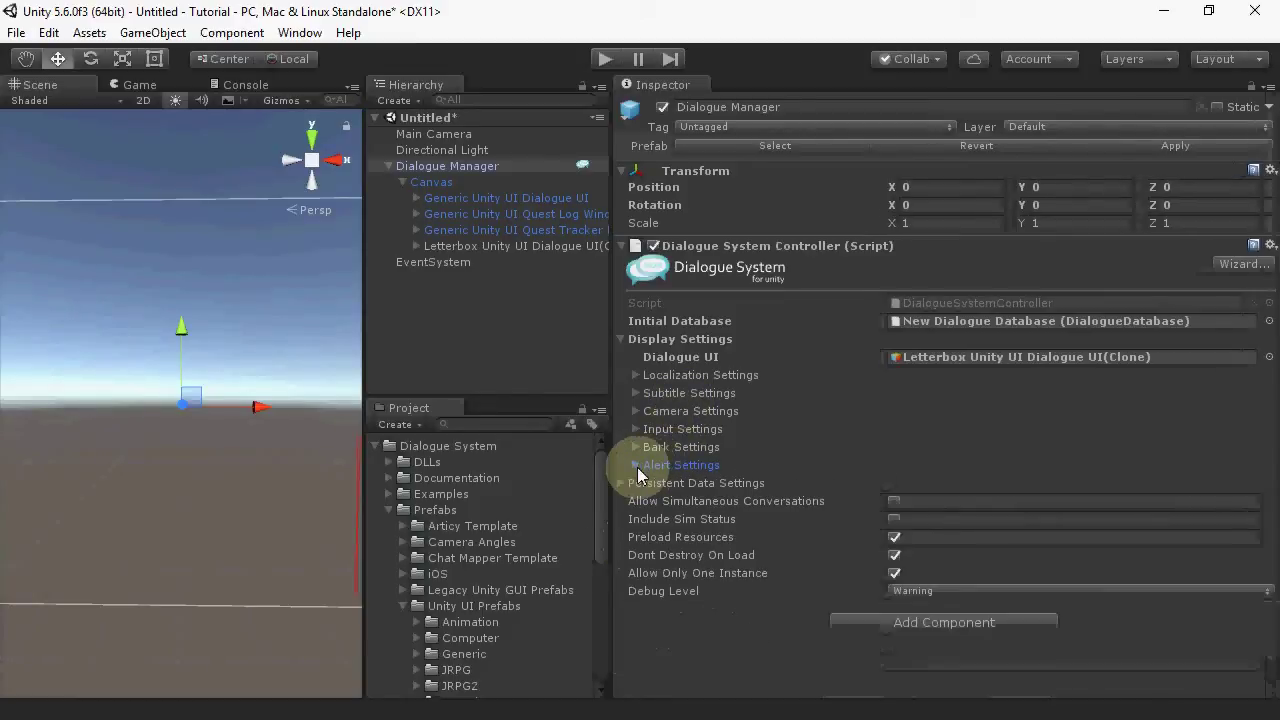
Collapse Display Settings and examine the Persistent Data Settings of the Dialogue System Controller
left_click(623, 336)
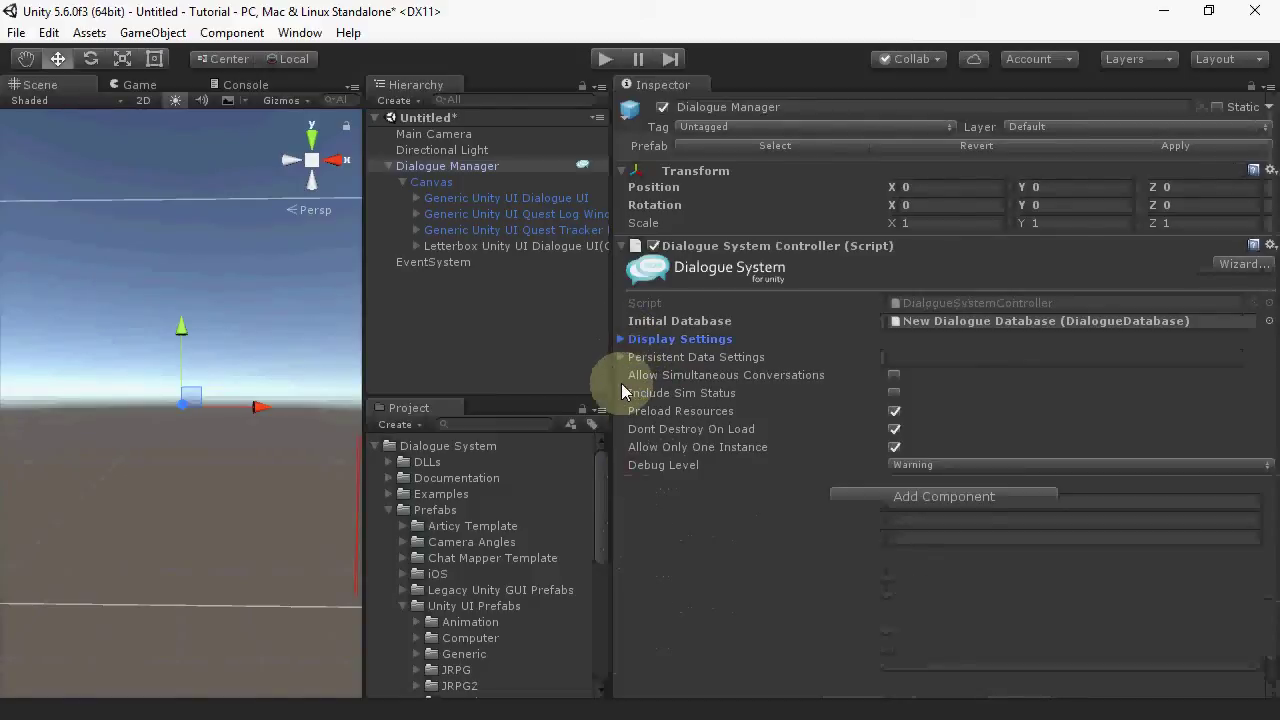
left_click(622, 357)
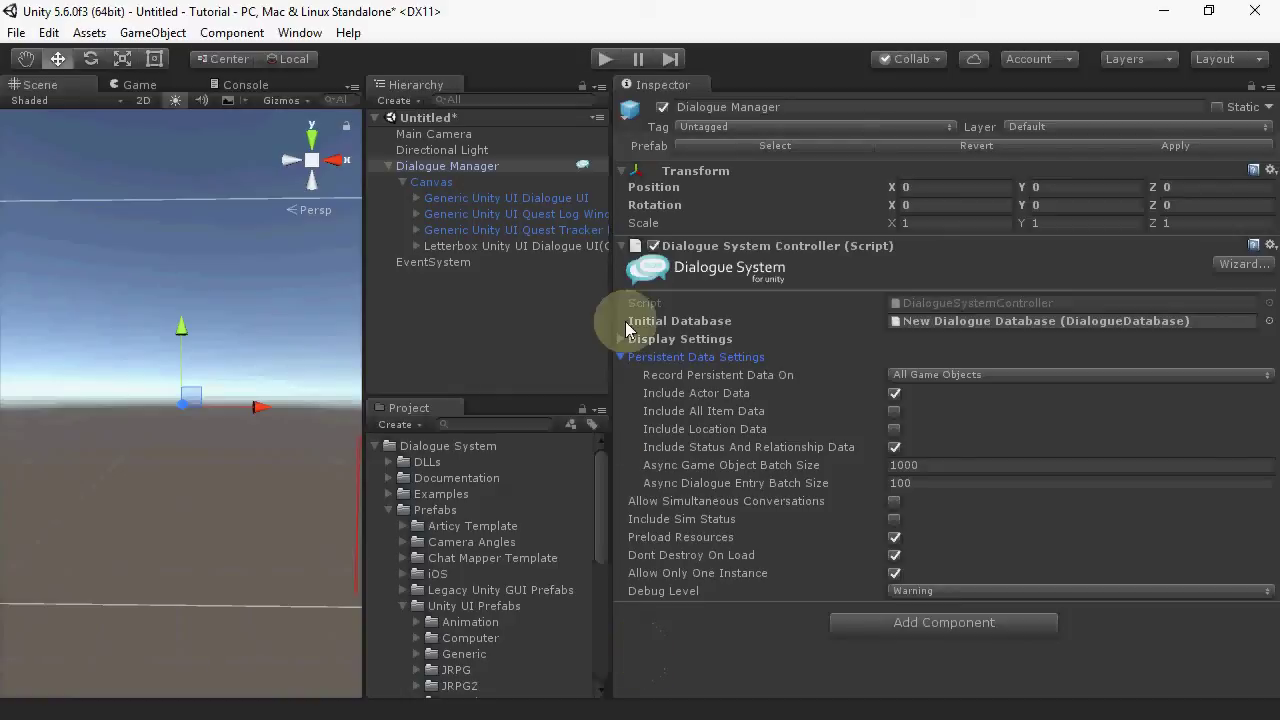
left_click(624, 355)
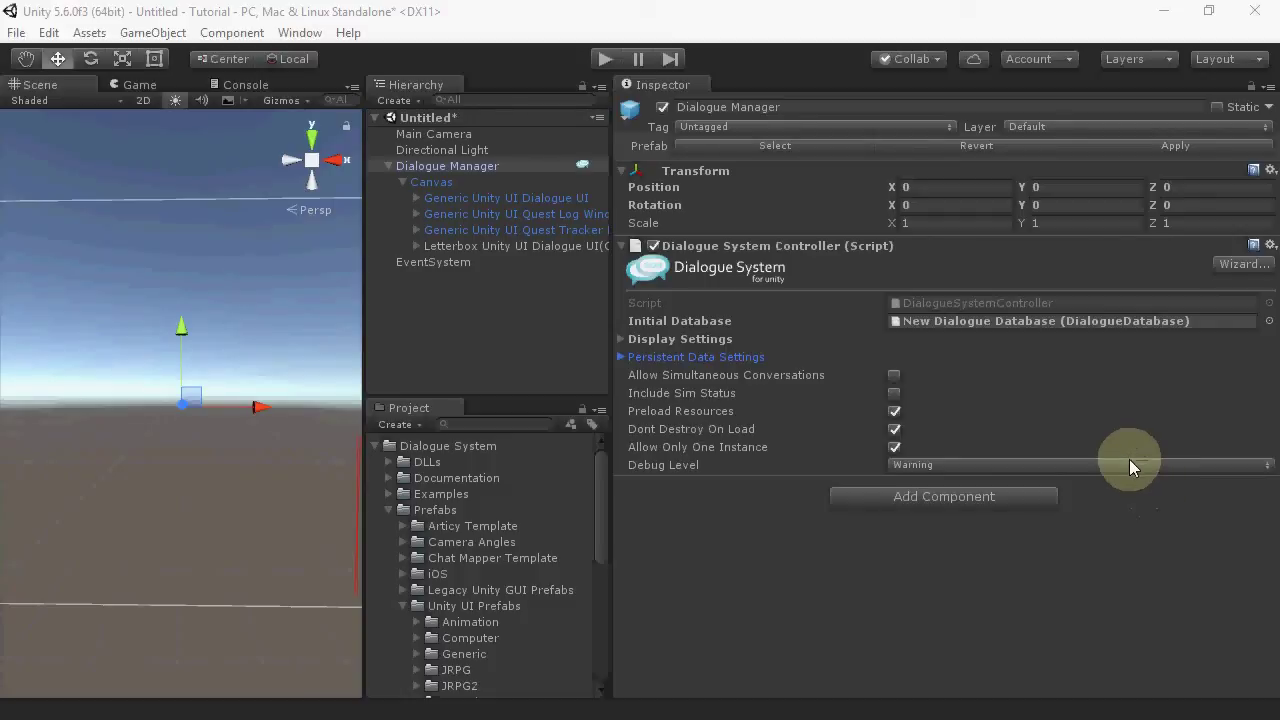
Set the Dialogue System Controller's Debug Level to Info
left_click(1129, 465)
left_click(930, 553)
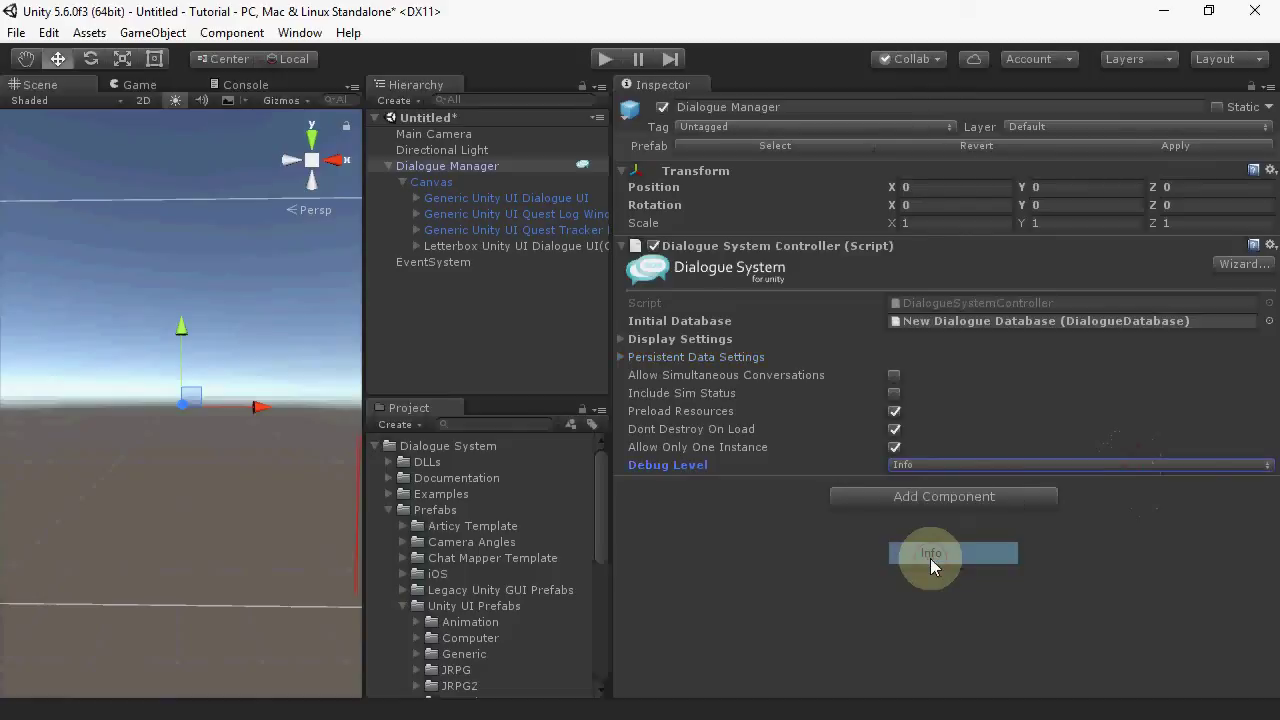